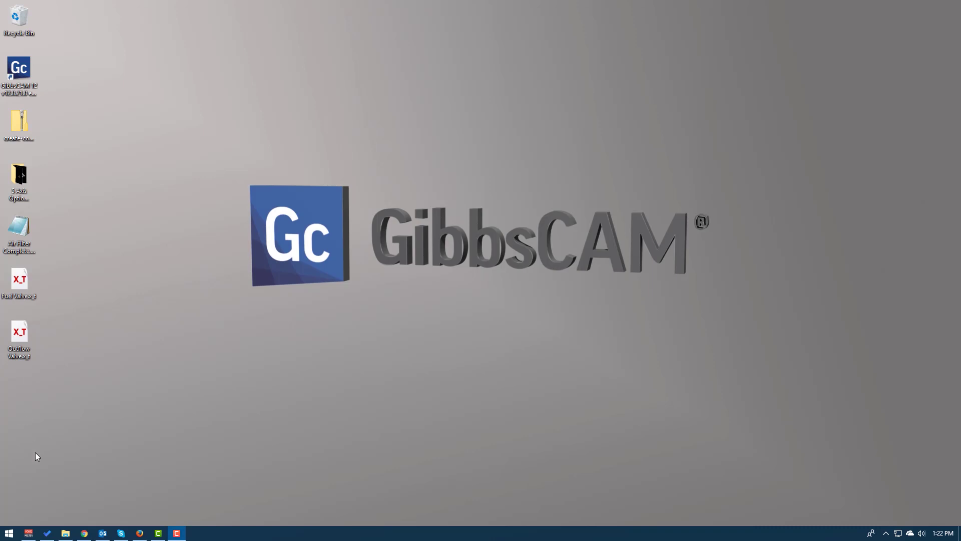
- Open the Start menu and scroll through its app list
click(9, 533)
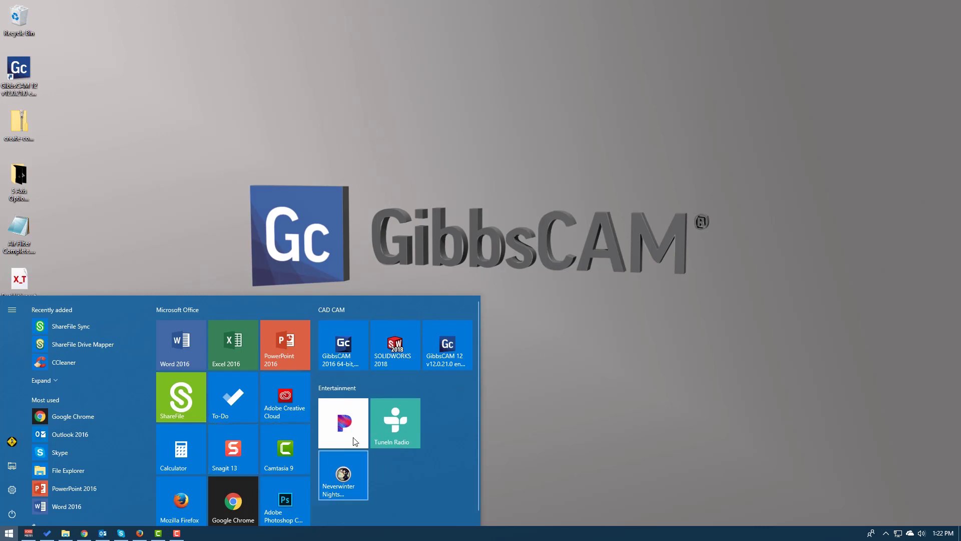
scroll(115, 426, down, 2)
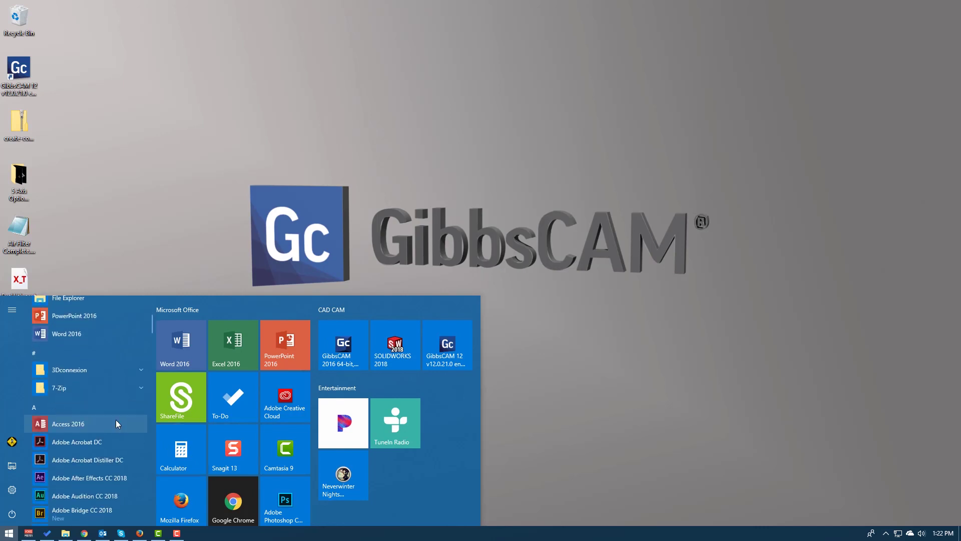
scroll(94, 421, up, 1)
scroll(95, 413, up, 1)
scroll(94, 413, down, 4)
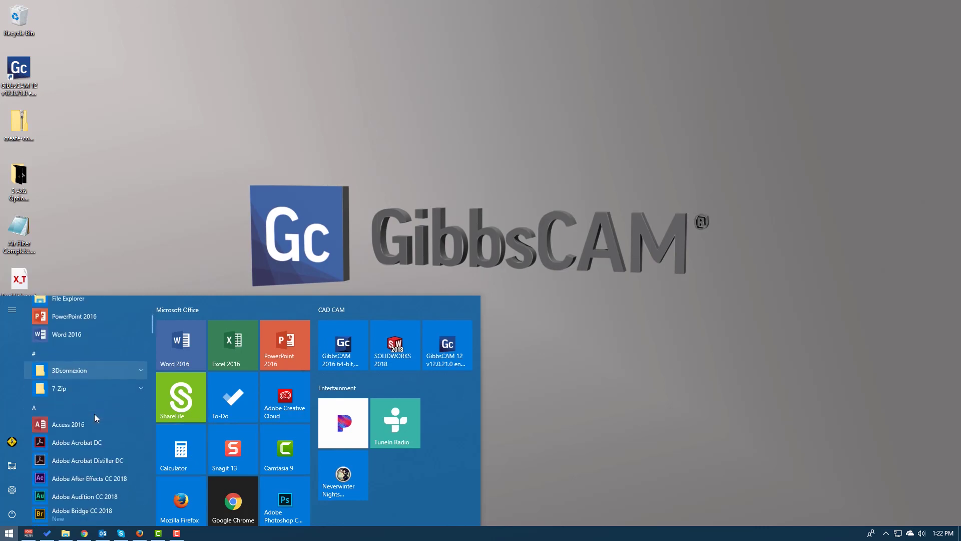
- Pin Adobe Audition CC 2018 as a Start tile, unpin it again, and select the CAD CAM group name
drag(46, 386, 433, 413)
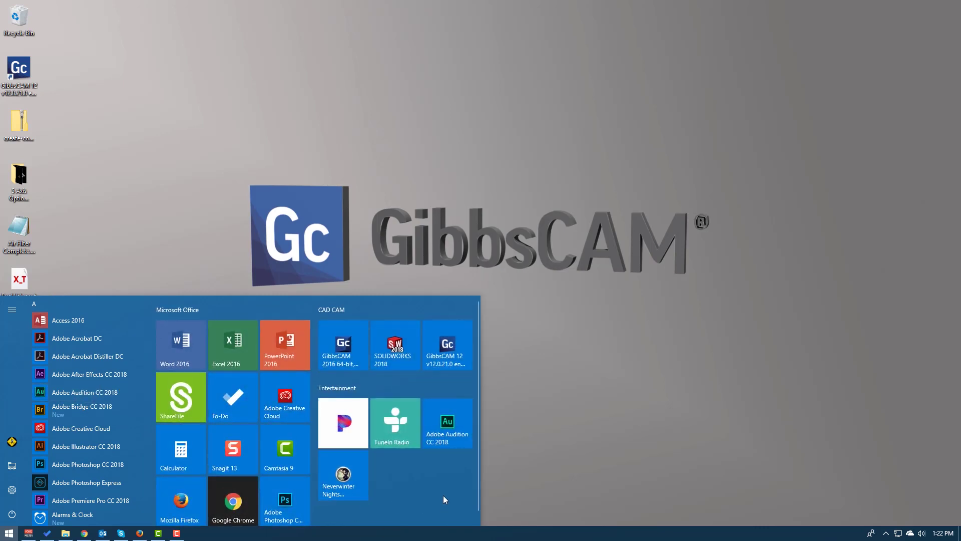
right_click(460, 425)
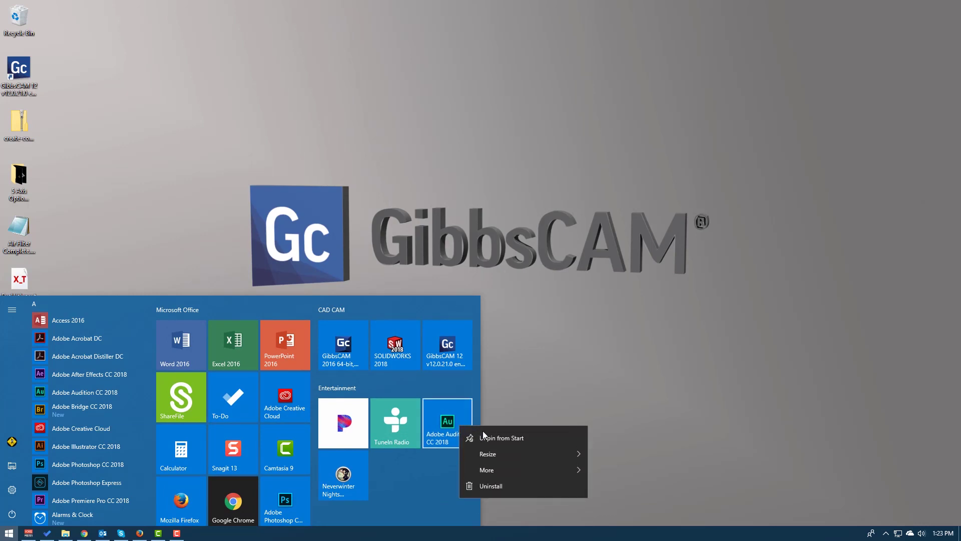
click(487, 438)
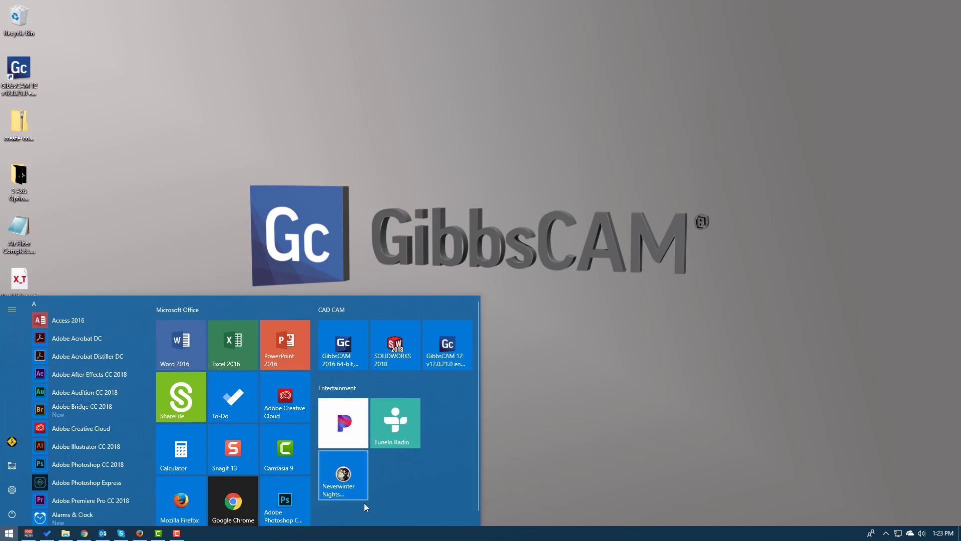
click(423, 308)
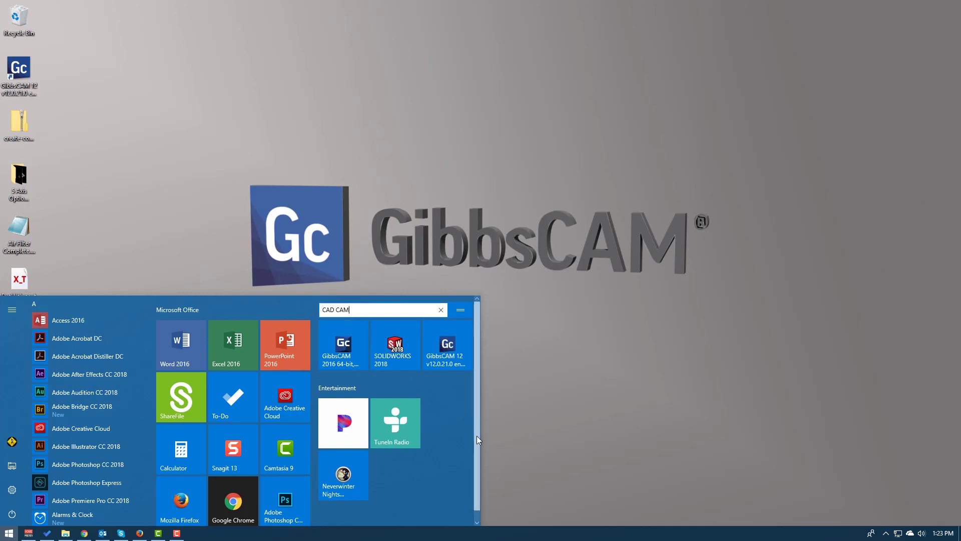
- Resize the Start menu wider, taller, narrower to one column and shorter, then restore its normal width
drag(479, 434, 622, 456)
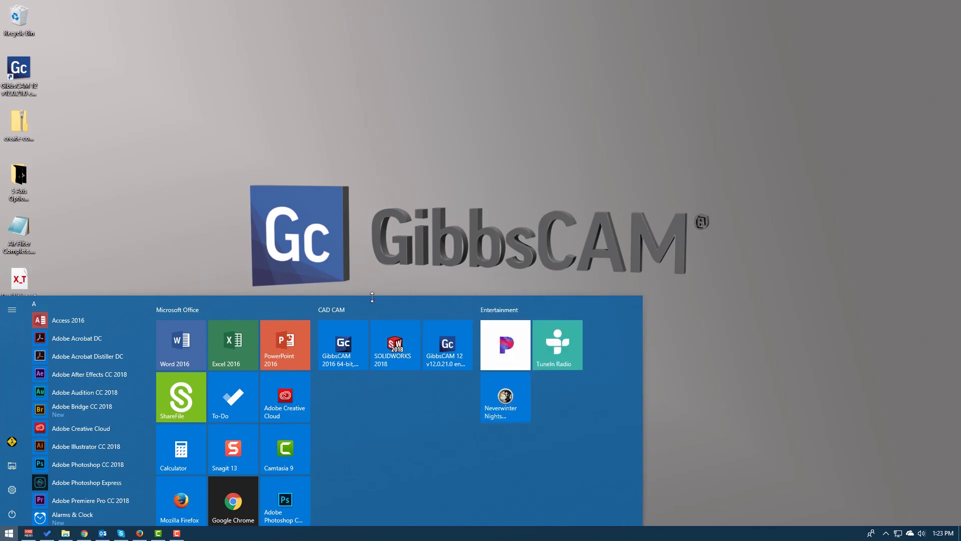
drag(370, 299, 390, 44)
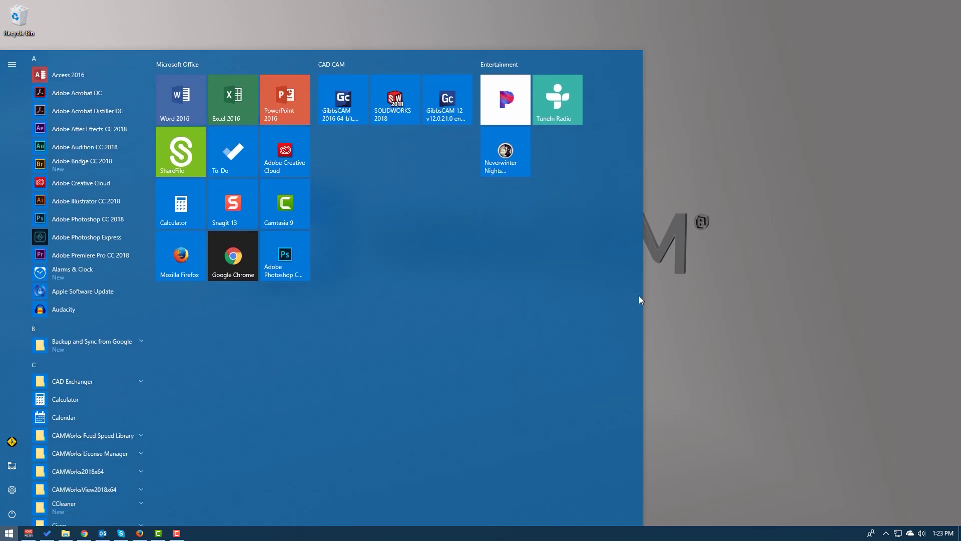
drag(642, 289, 323, 223)
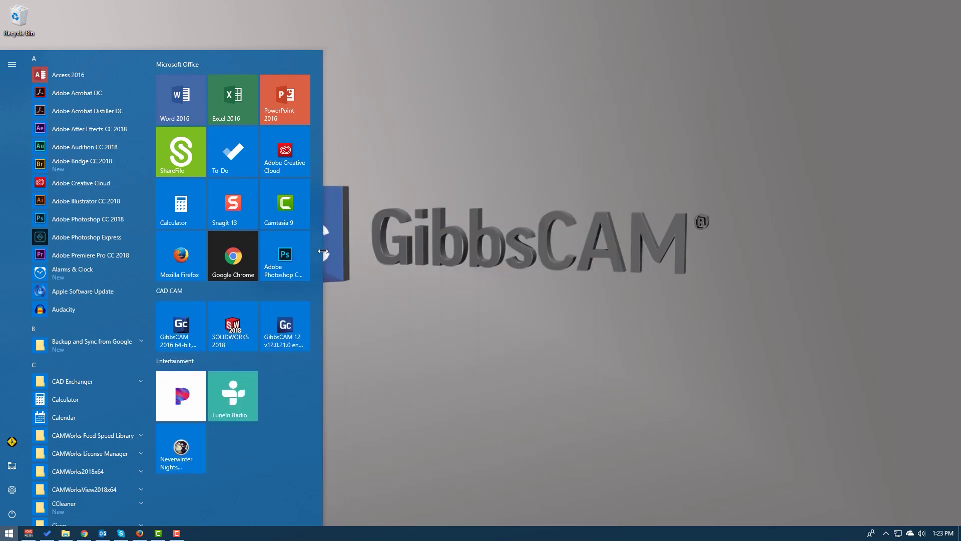
drag(226, 48, 182, 326)
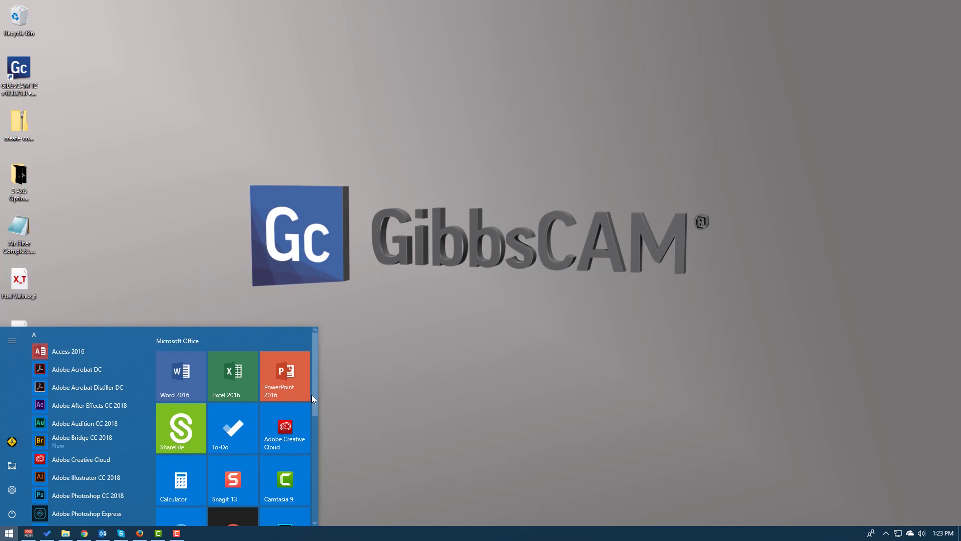
scroll(312, 408, down, 4)
scroll(306, 405, up, 3)
scroll(309, 408, up, 2)
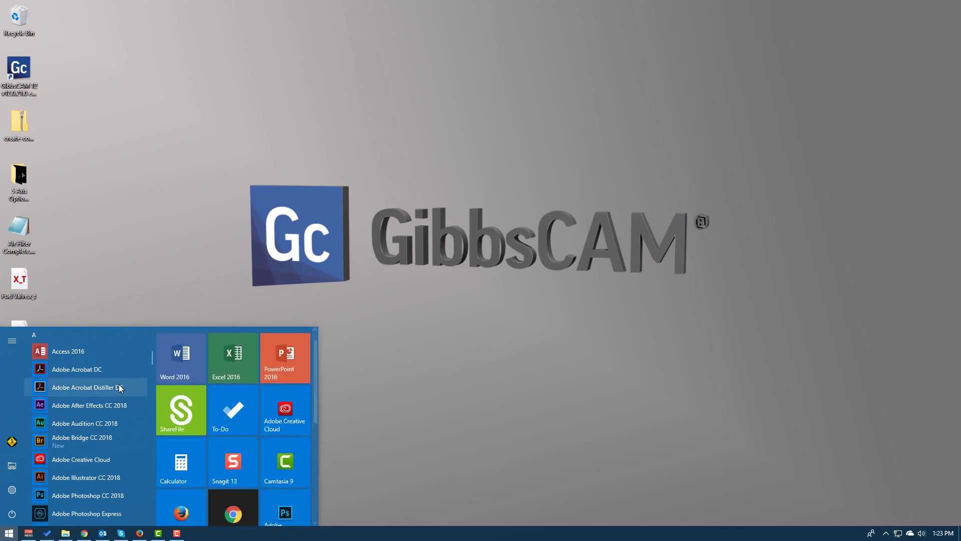
scroll(109, 396, down, 5)
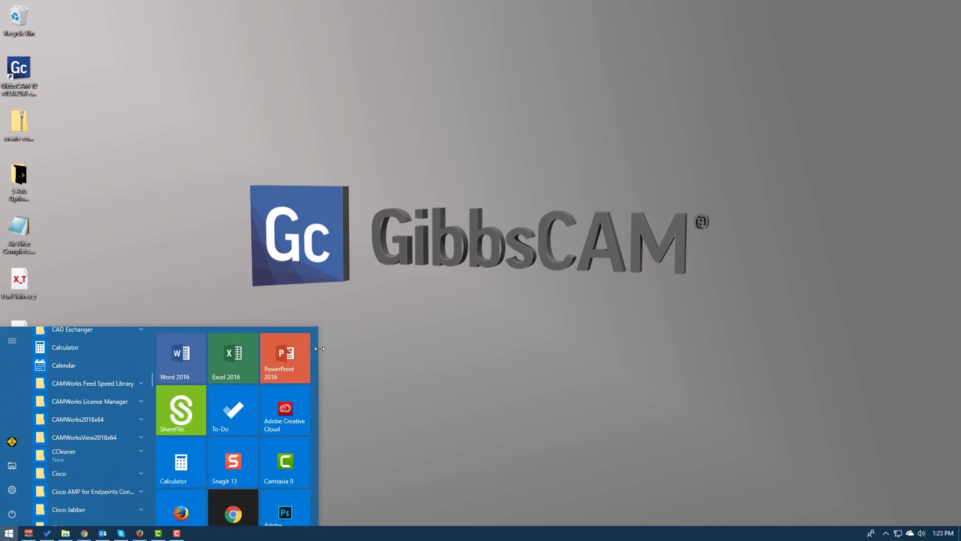
drag(320, 349, 500, 334)
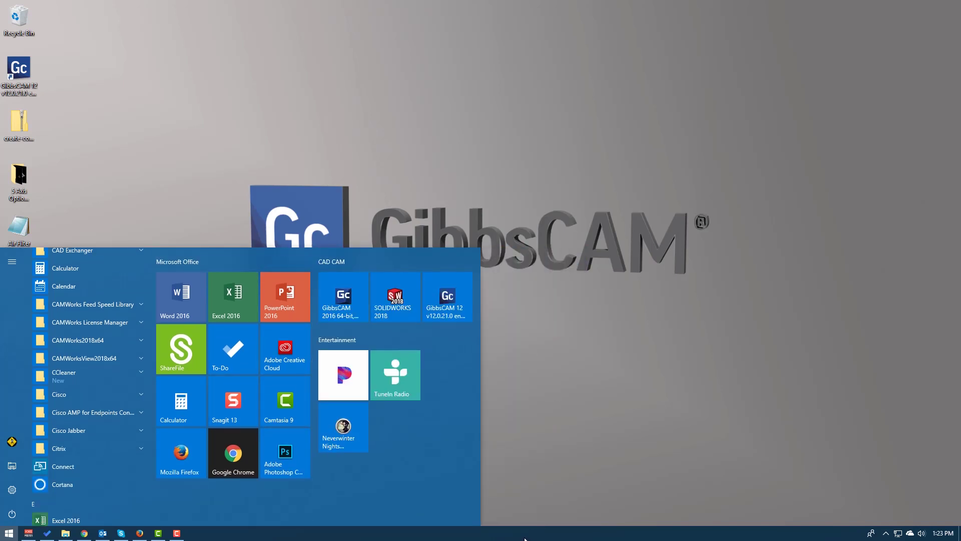
- Launch GibbsCAM 12 and bring up the Open part file dialog, keeping the GibbsCAM (*.vnc) type
click(444, 307)
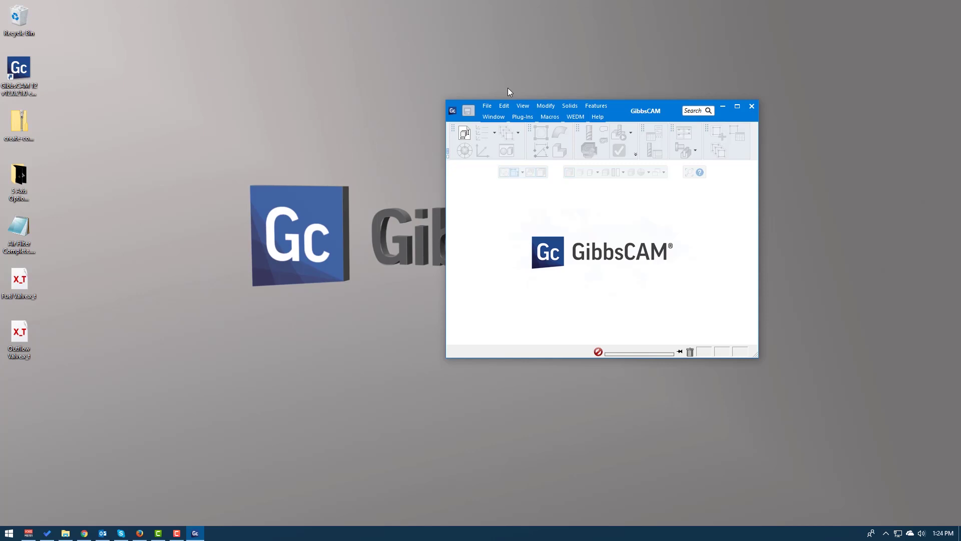
click(491, 108)
click(495, 138)
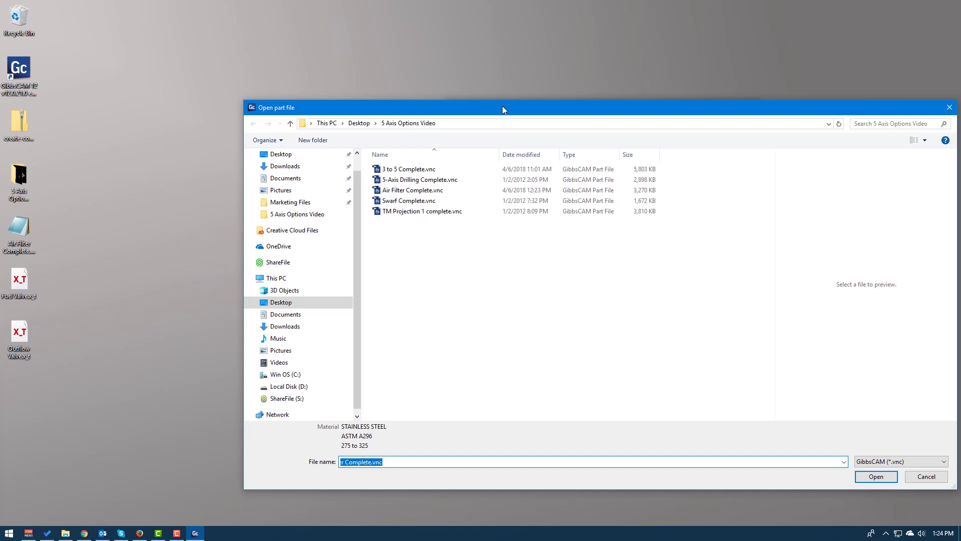
drag(503, 106, 461, 38)
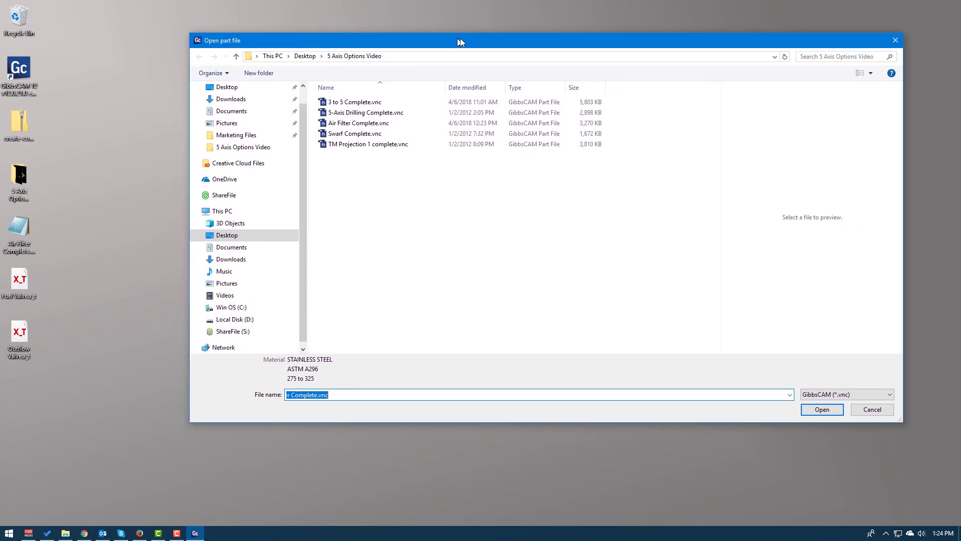
click(817, 390)
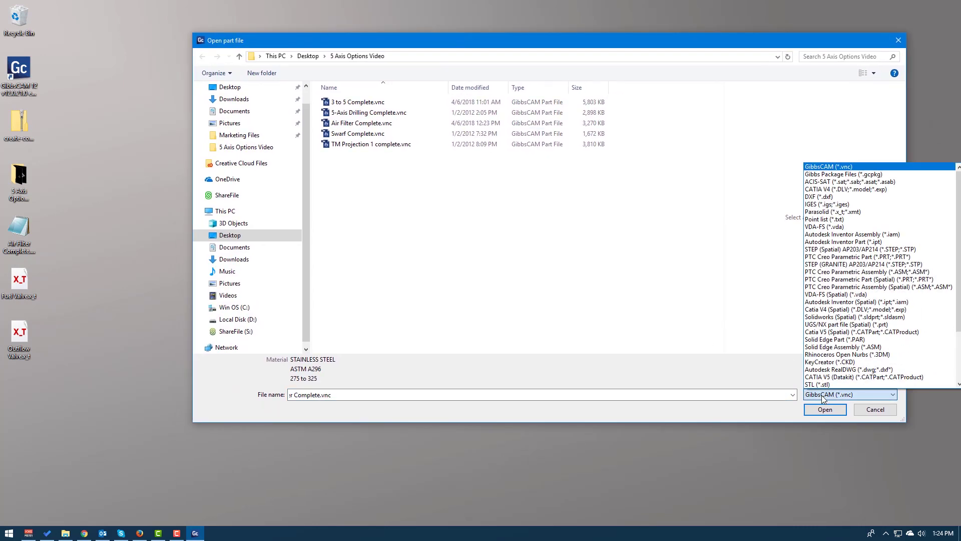
click(621, 316)
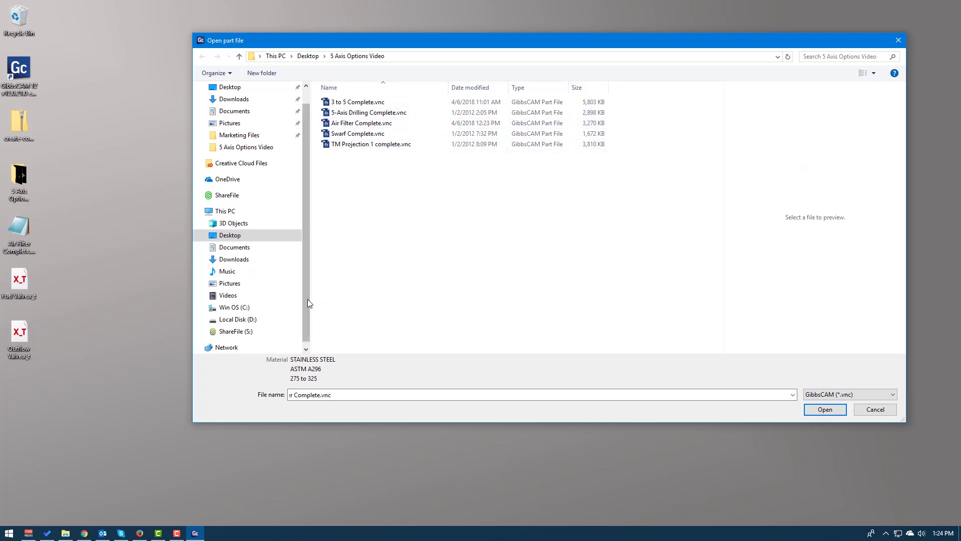
- Browse the Open dialog to D:\Marketing Files\Parts
drag(306, 301, 306, 322)
click(248, 308)
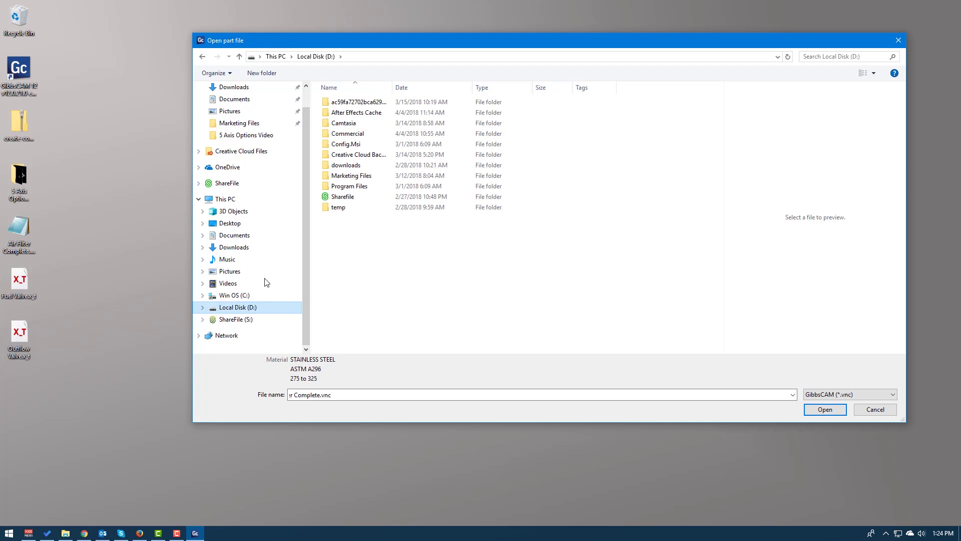
double_click(335, 176)
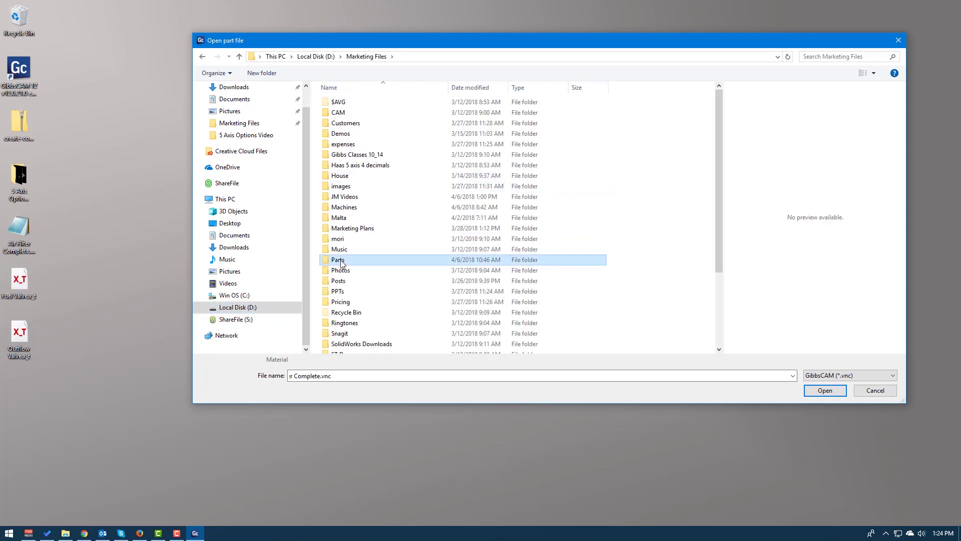
double_click(344, 262)
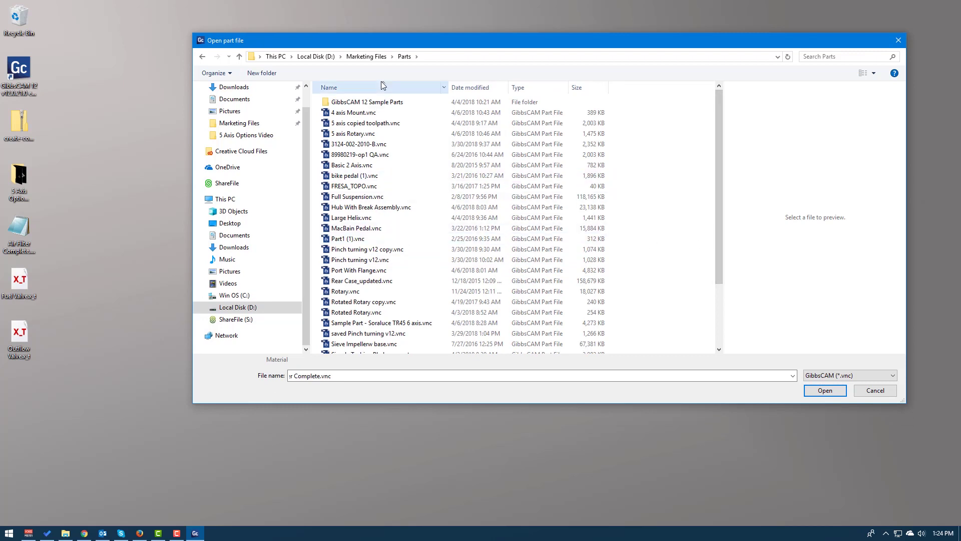
scroll(376, 219, down, 3)
scroll(383, 250, up, 4)
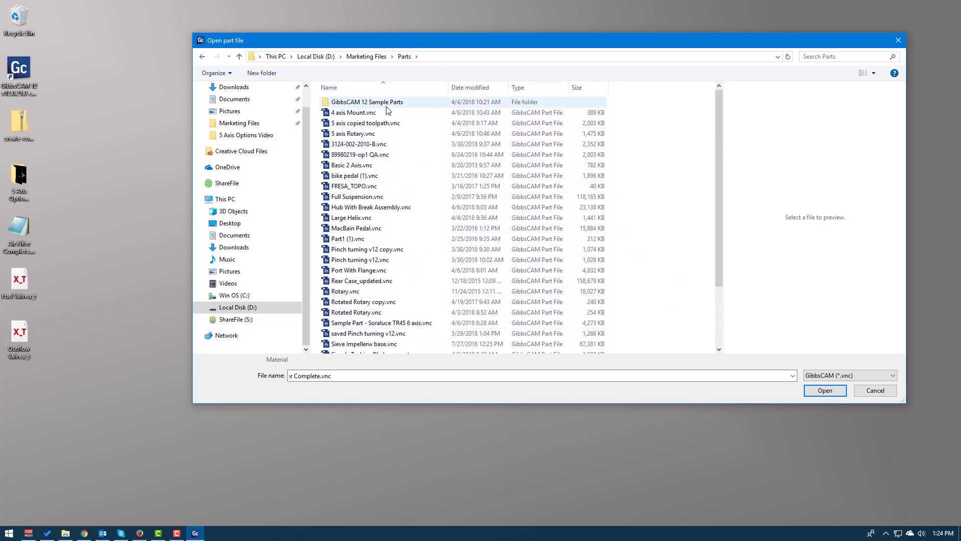
scroll(420, 330, down, 3)
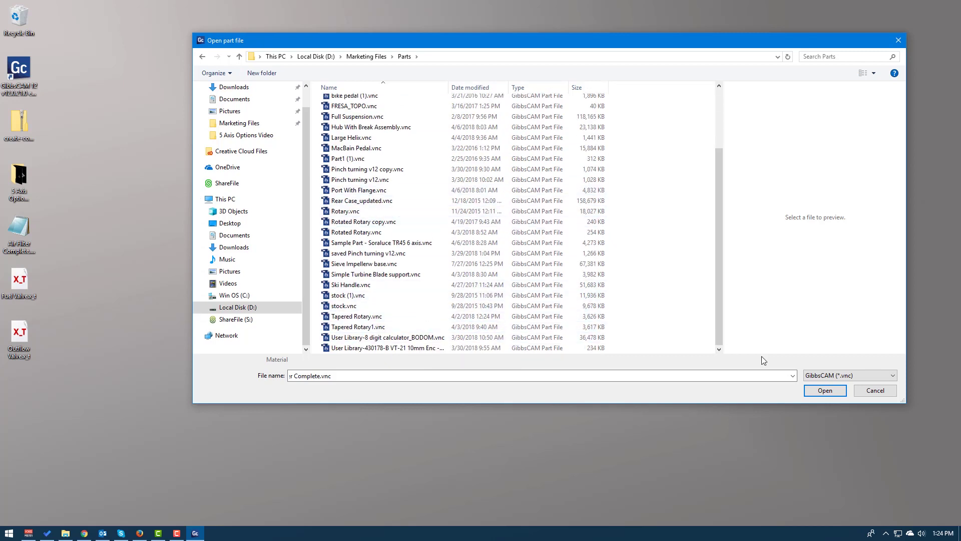
- Filter the folder to Solidworks part files, then close the dialog without opening anything
click(819, 379)
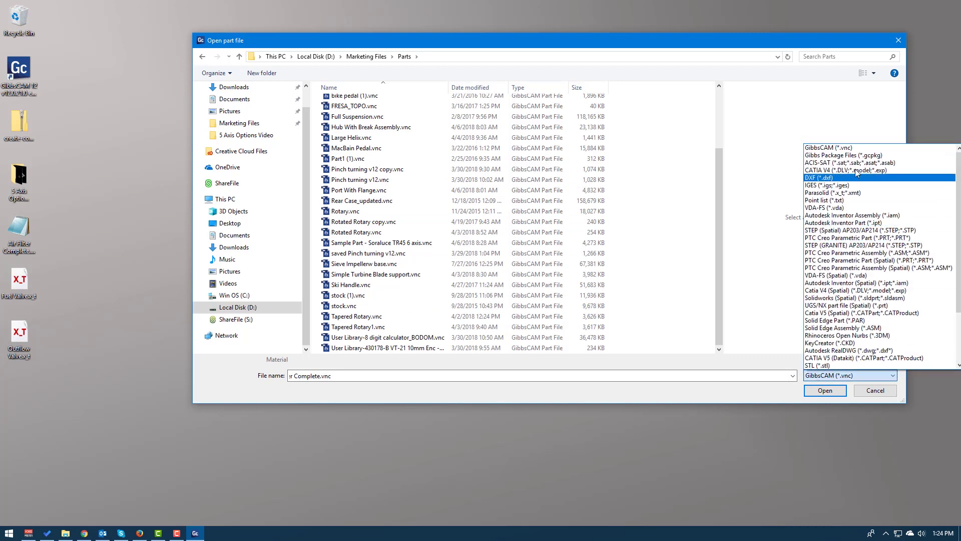
click(851, 298)
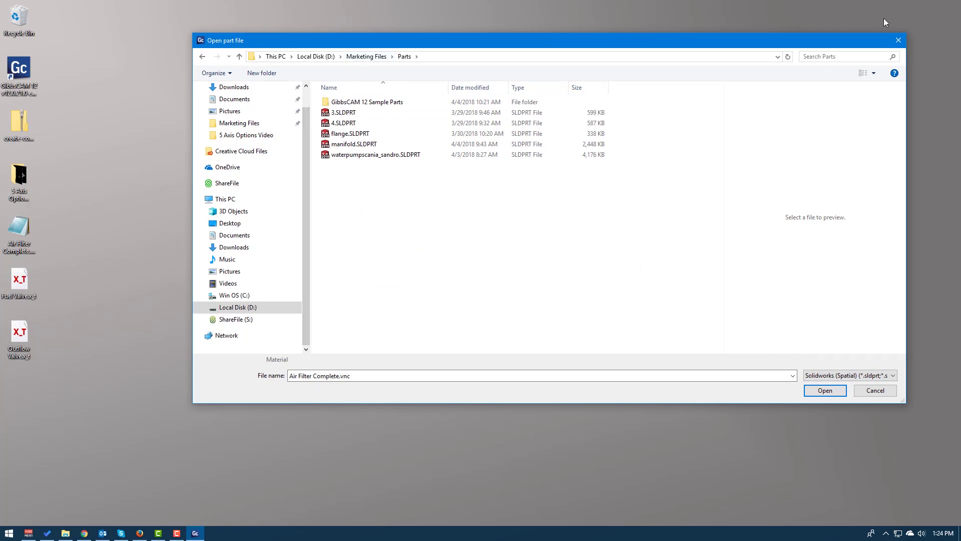
click(898, 41)
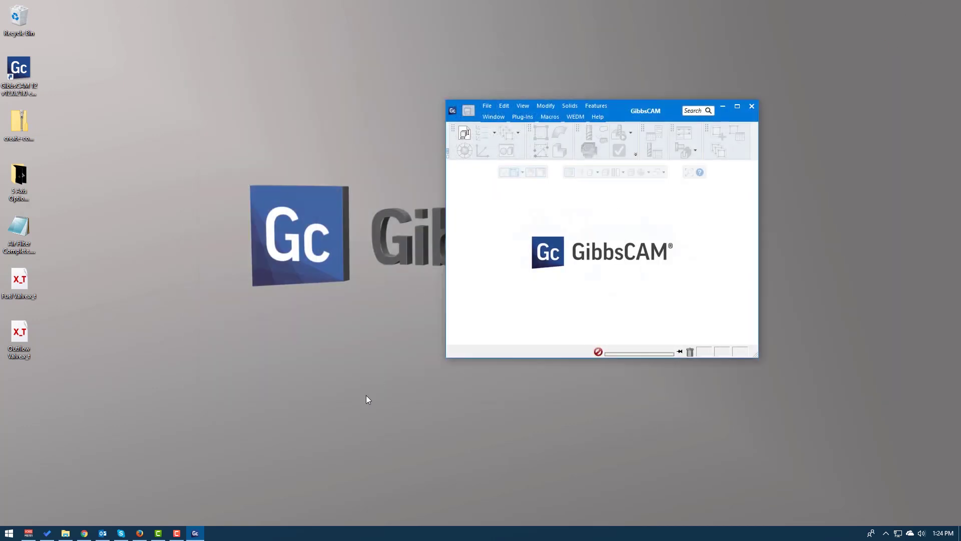
- Open and close a File Explorer window on JM Videos, then open and dismiss the Start menu
click(65, 533)
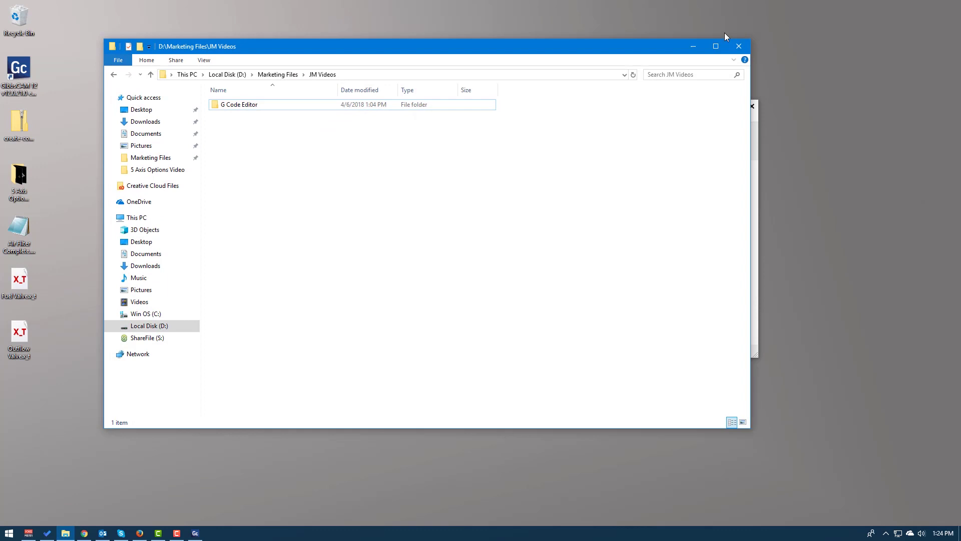
click(739, 46)
key(super)
click(190, 233)
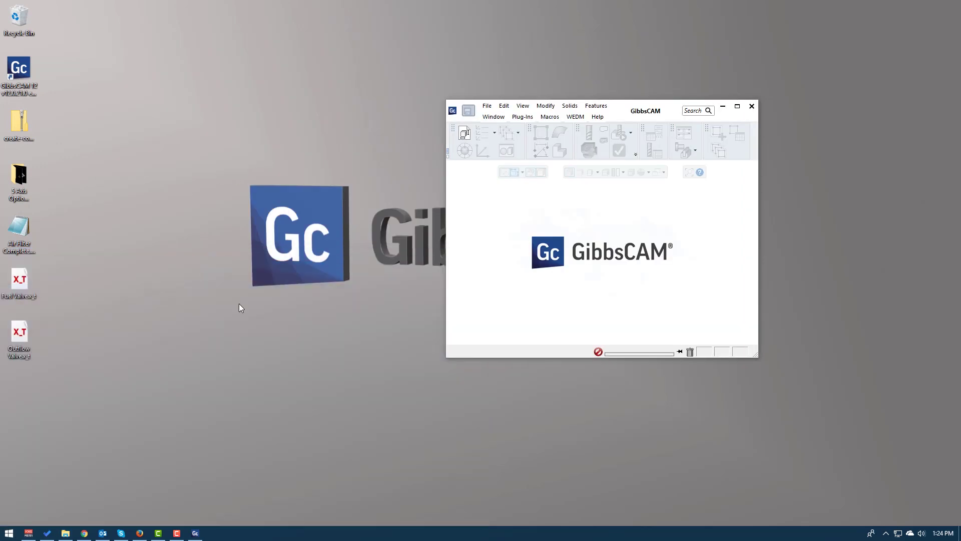
- Open a new, wider File Explorer window on D:\Marketing Files\Parts alongside GibbsCAM
key(super+e)
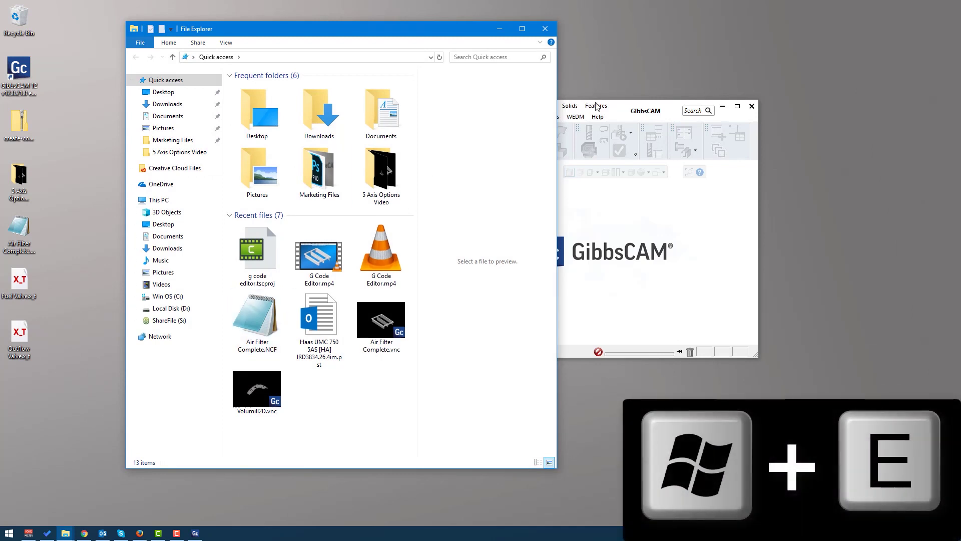
drag(559, 67, 722, 68)
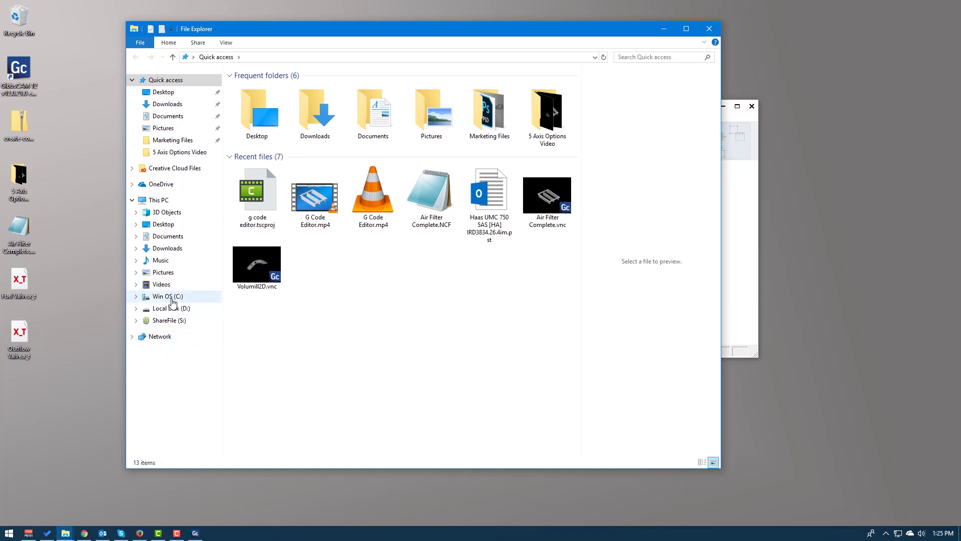
click(171, 308)
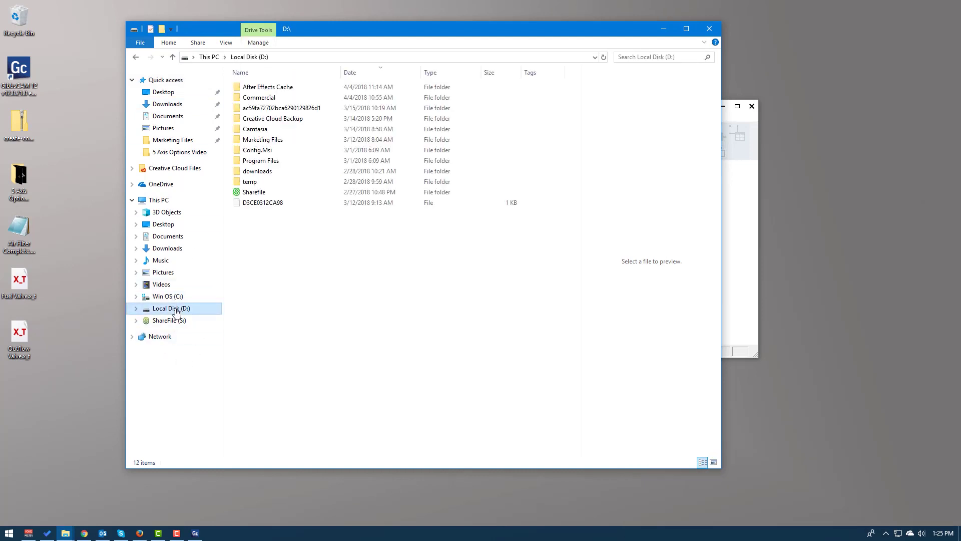
double_click(263, 140)
double_click(257, 249)
drag(511, 32, 489, 39)
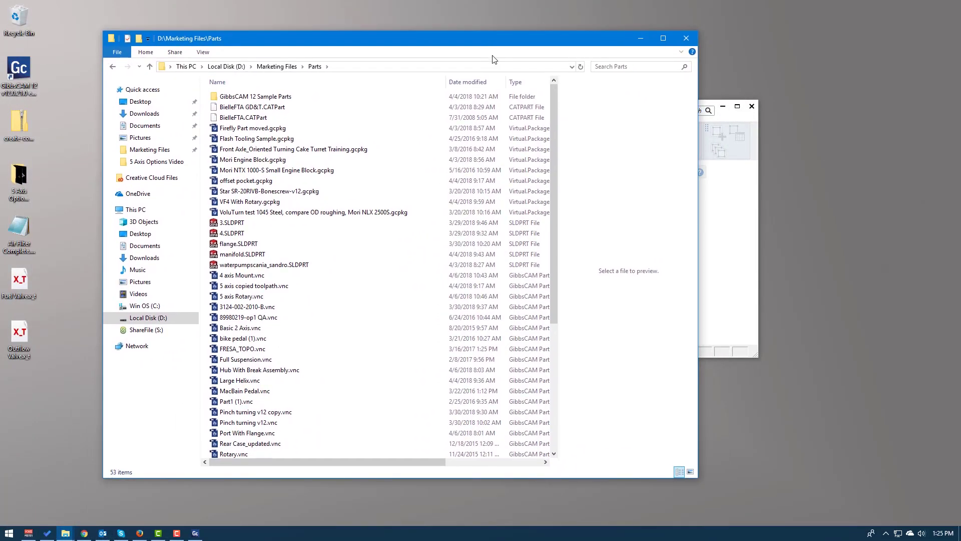
click(724, 234)
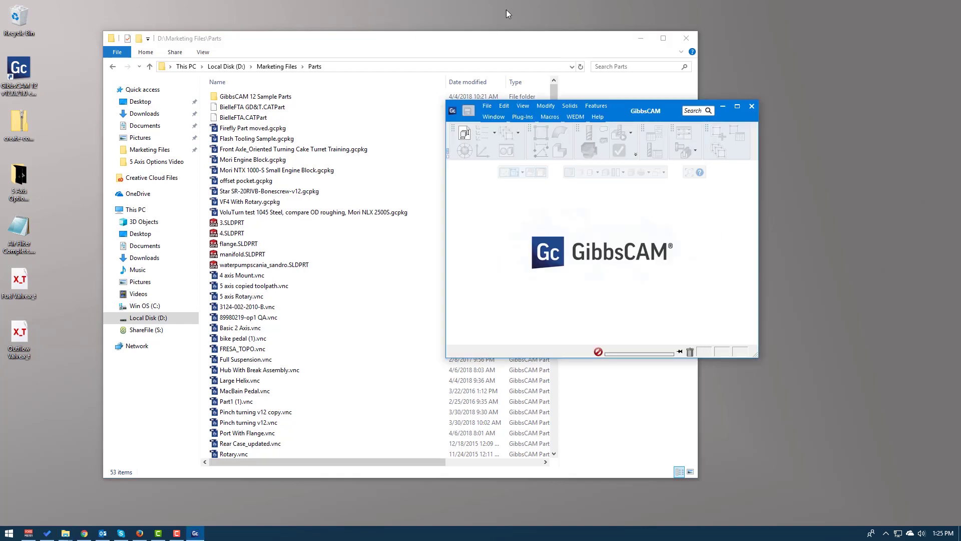
click(525, 58)
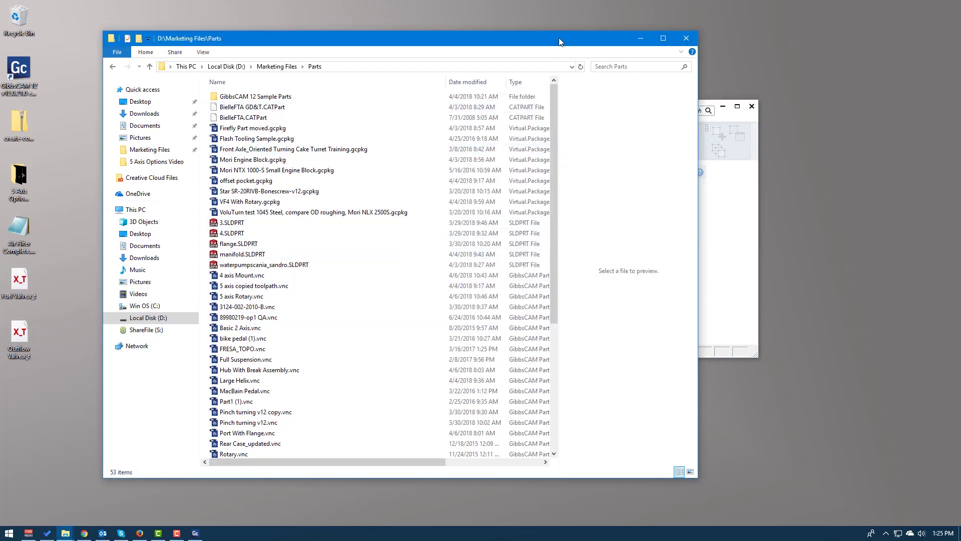
- Snap Explorer left with GibbsCAM filling the right half, then drag Part1 (1).vnc into GibbsCAM
drag(559, 37, 1, 63)
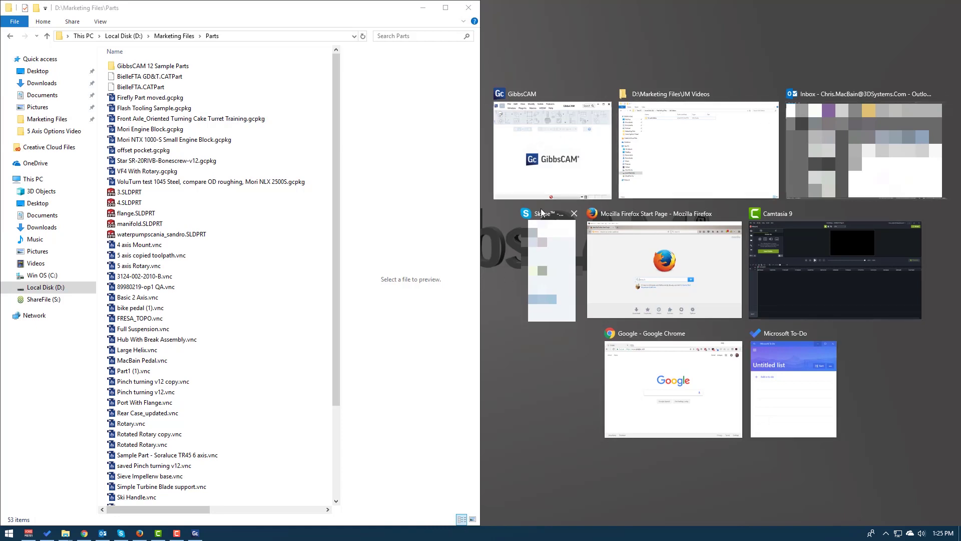
click(497, 180)
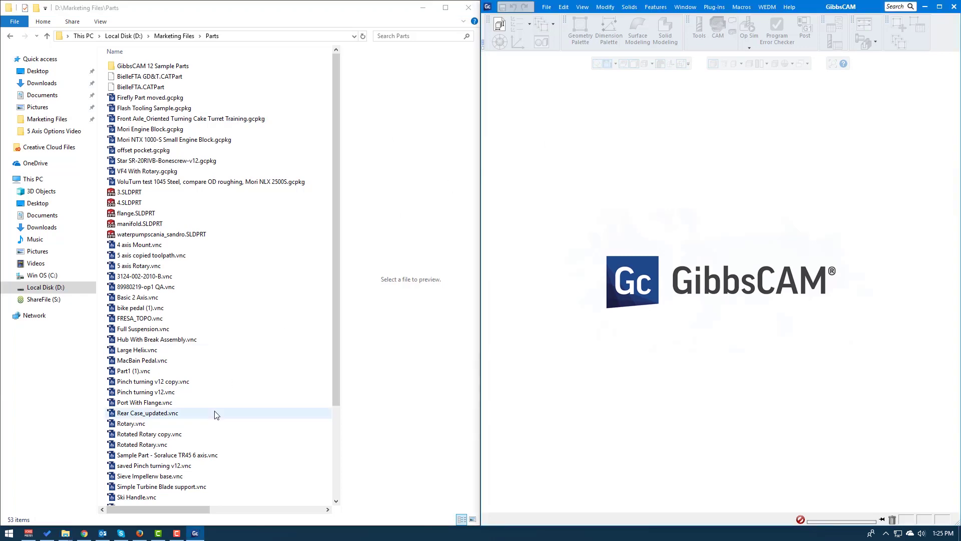
scroll(198, 192, down, 4)
drag(134, 258, 642, 199)
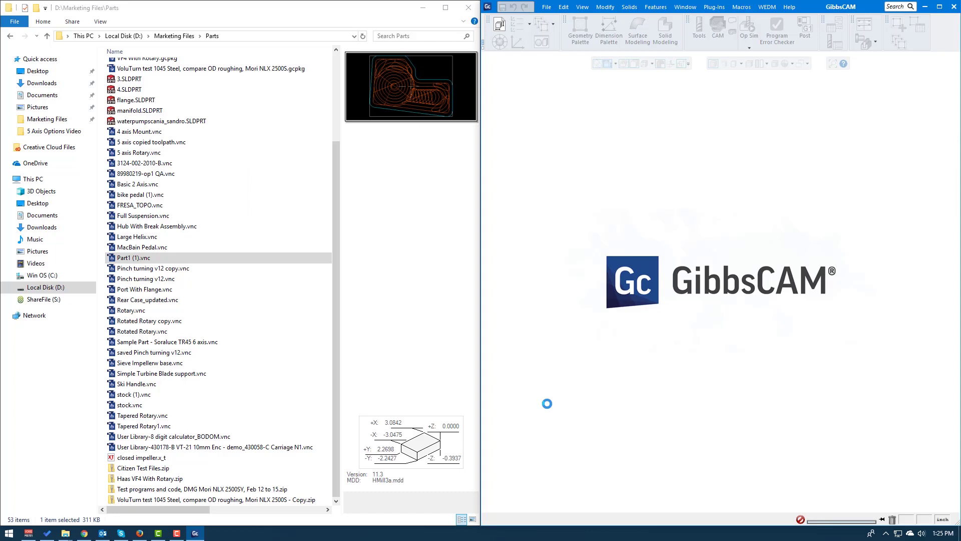
- Load 3.SLDPRT into GibbsCAM without saving Part1 (1).vnc, and rotate the wireframe to an oblique view
scroll(115, 199, up, 4)
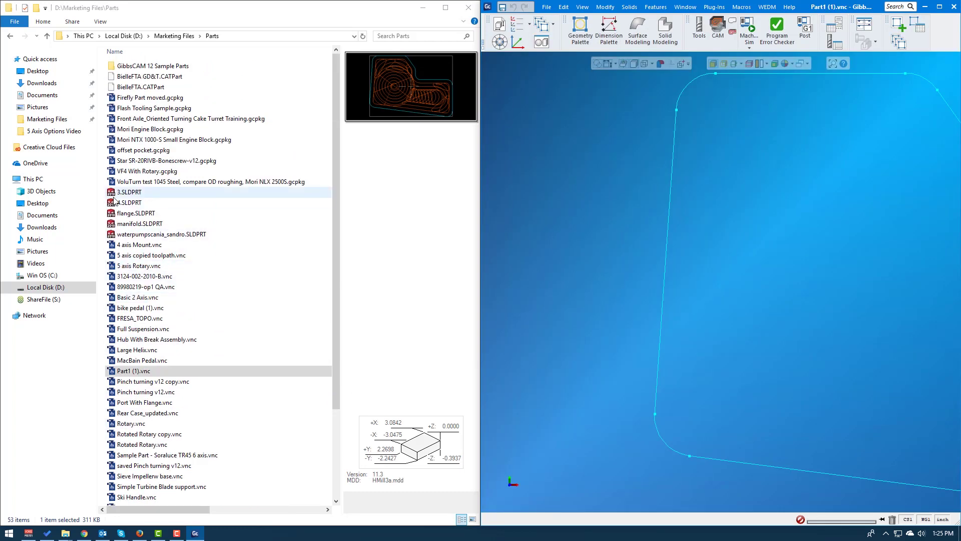
drag(115, 193, 704, 211)
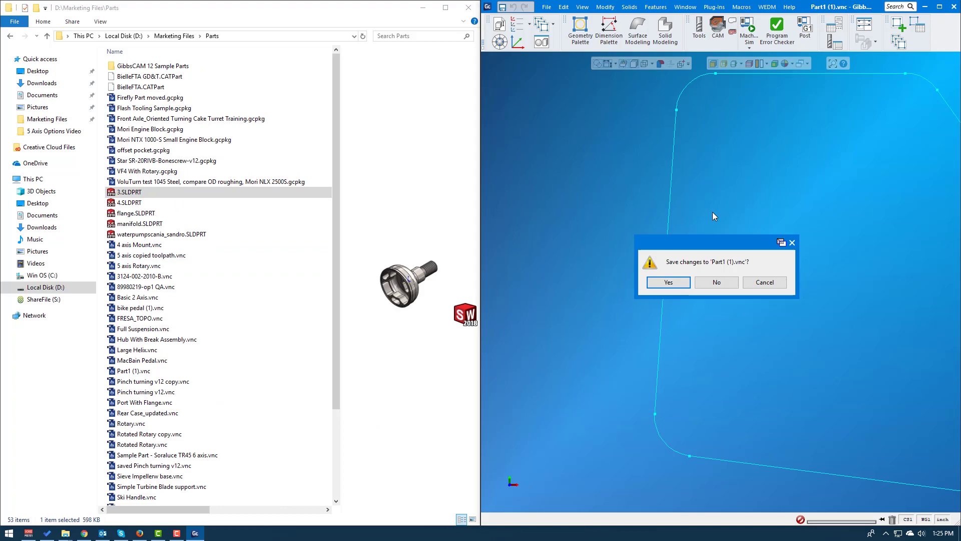
click(708, 283)
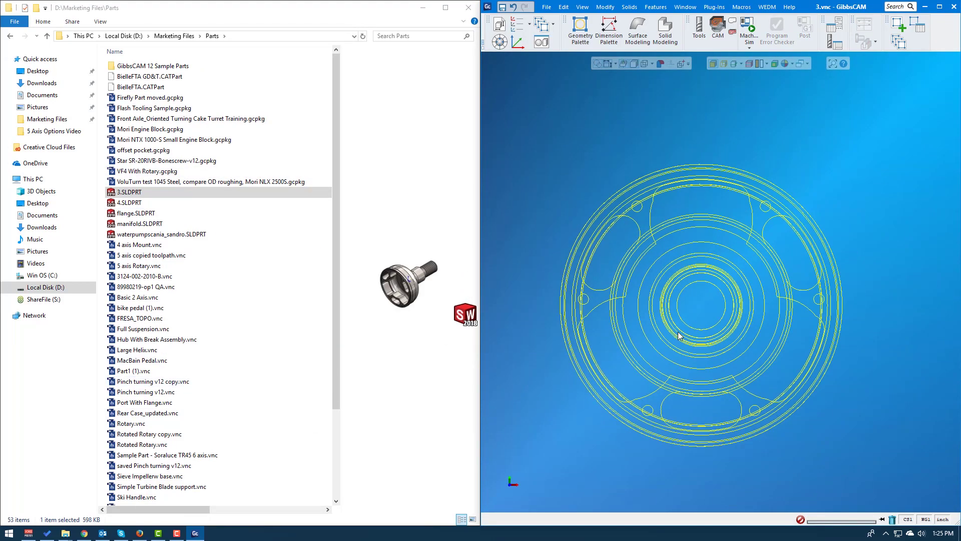
drag(679, 336, 538, 140)
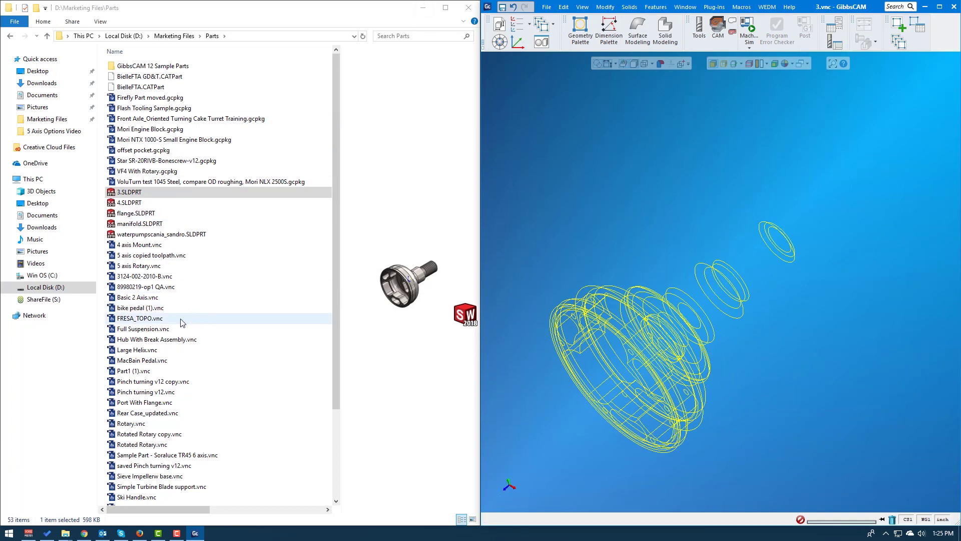
scroll(180, 361, down, 4)
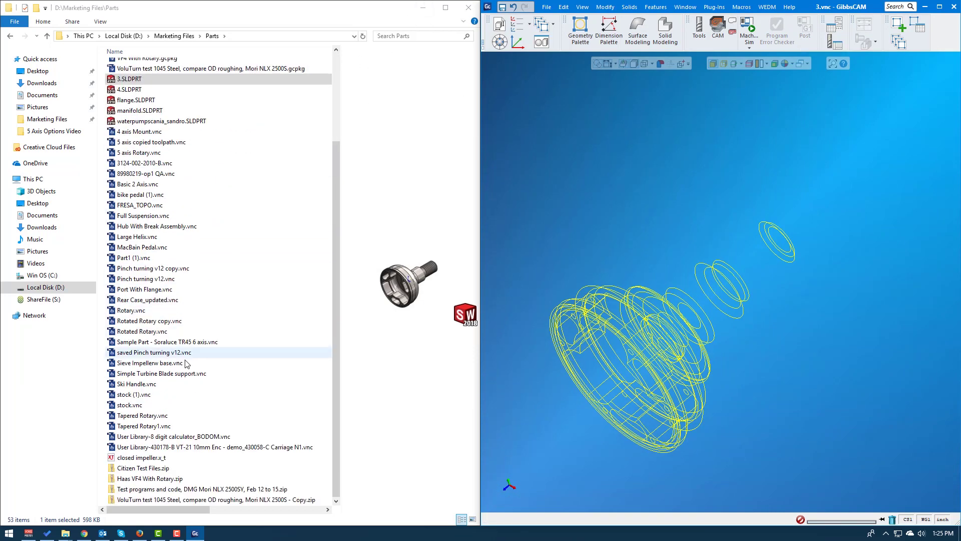
click(224, 20)
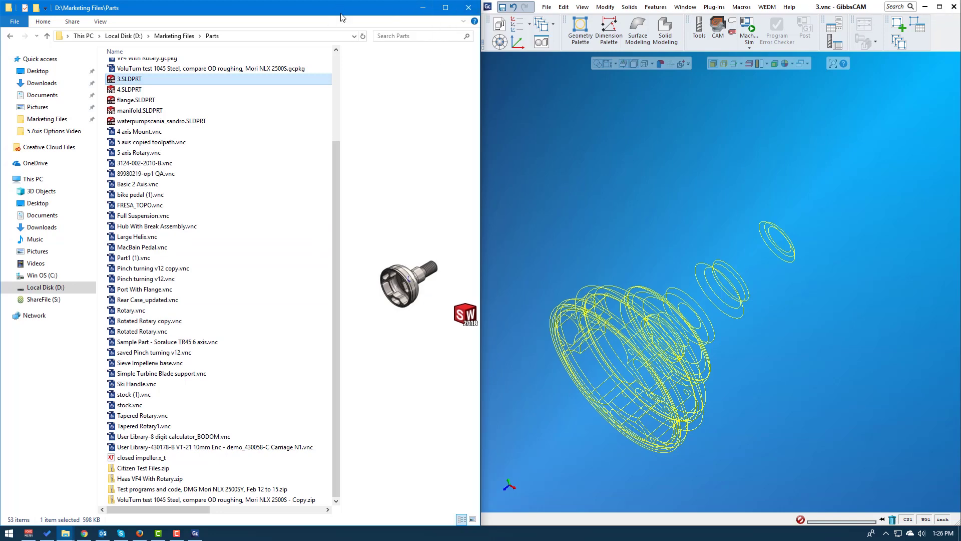
- Float the Explorer window, preview 5 axis copied toolpath.vnc and 89980219-op1 QA.vnc, then show the View ribbon
drag(340, 17, 532, 36)
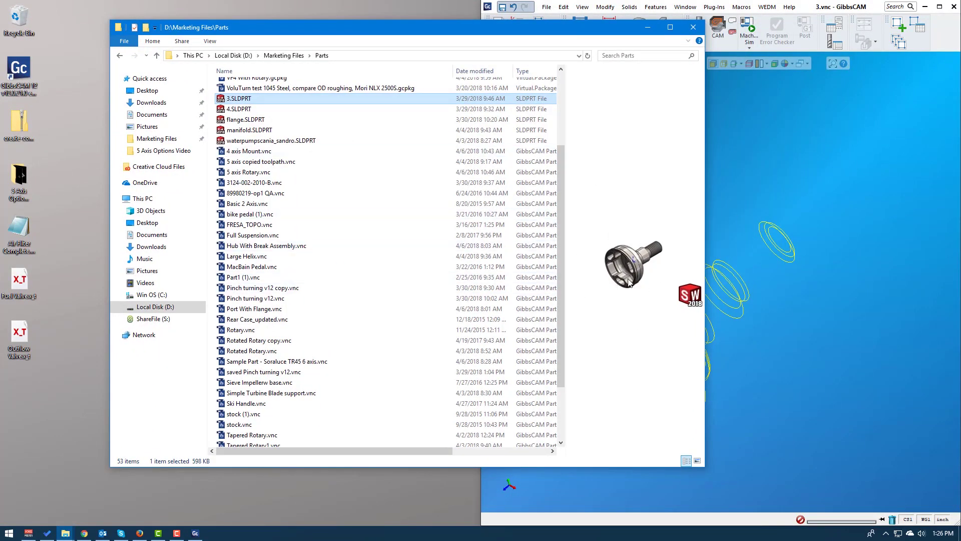
click(260, 161)
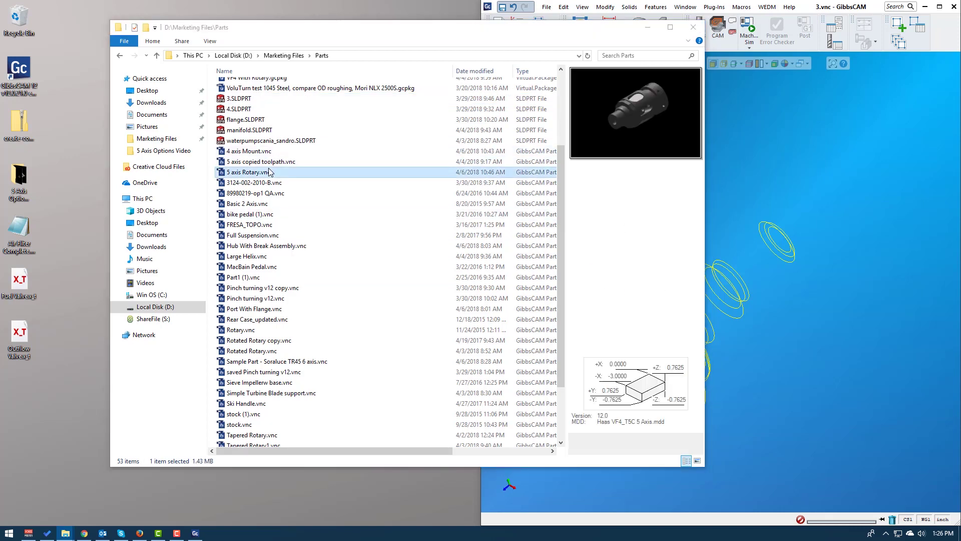
click(250, 183)
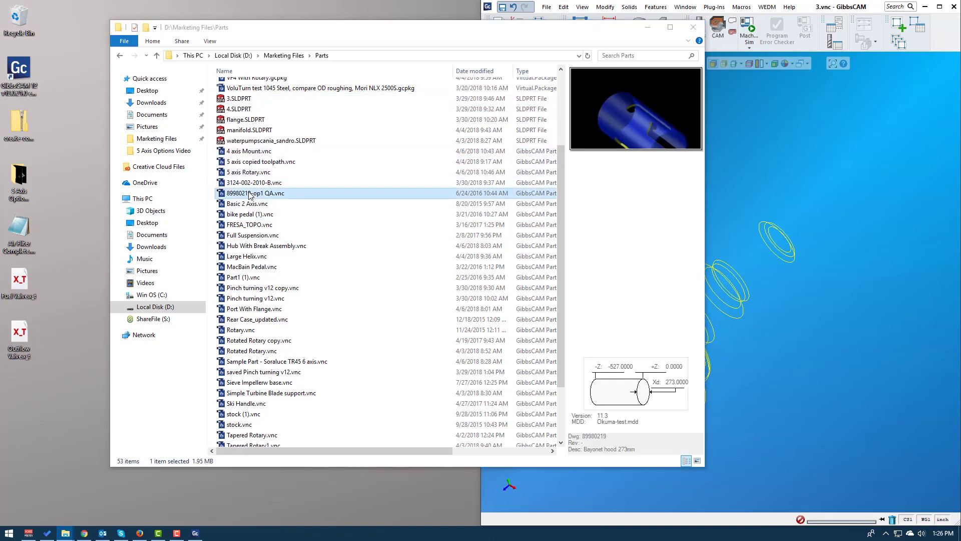
click(243, 166)
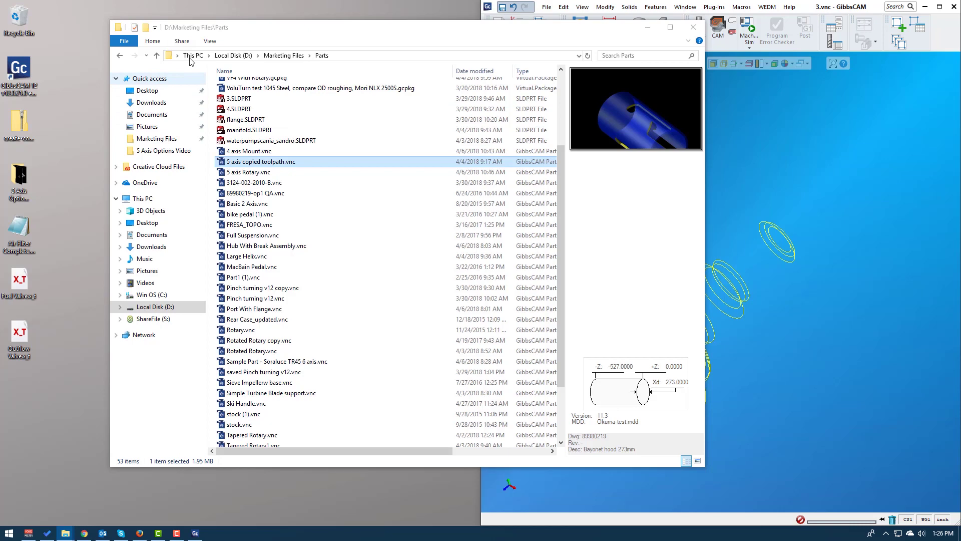
click(214, 43)
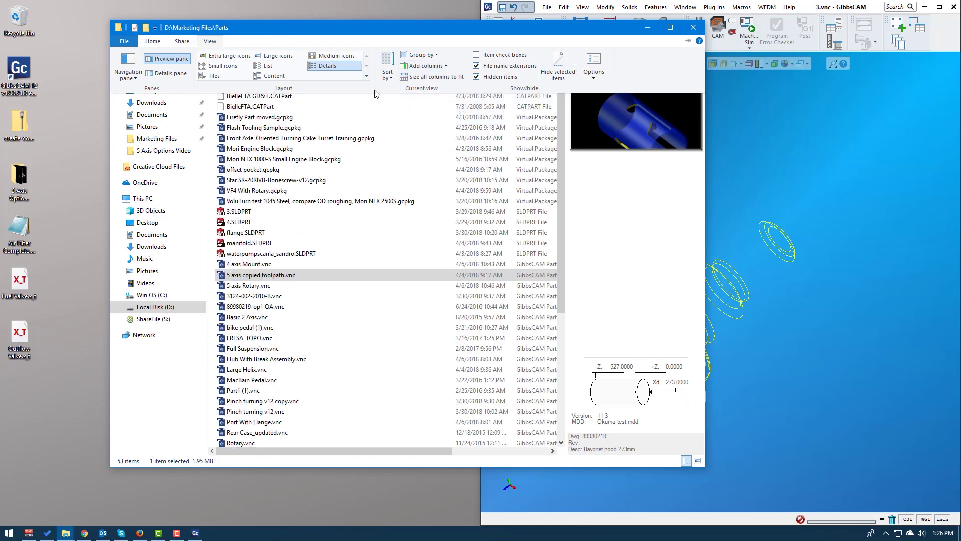
- Toggle the preview pane off and on, then sort Parts by type, date modified, and finally name
click(161, 61)
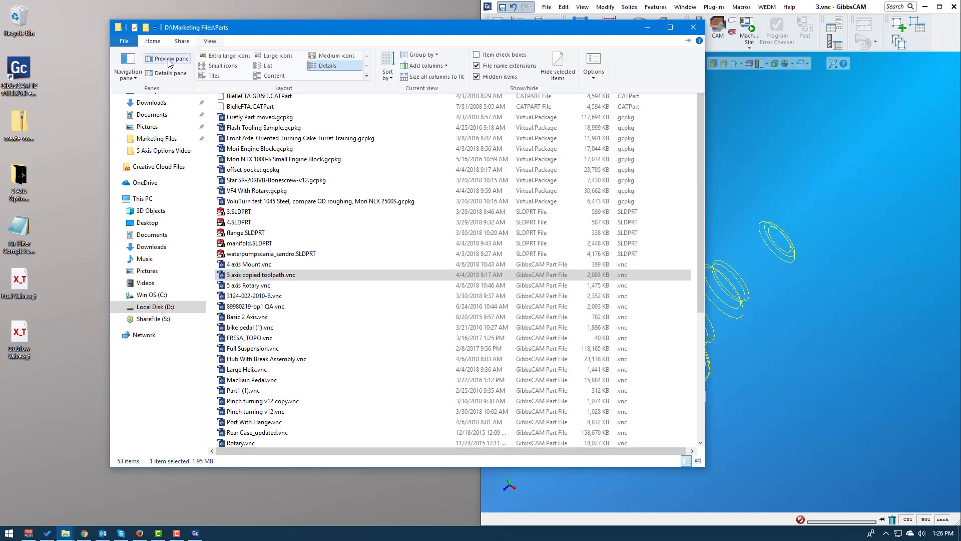
click(169, 59)
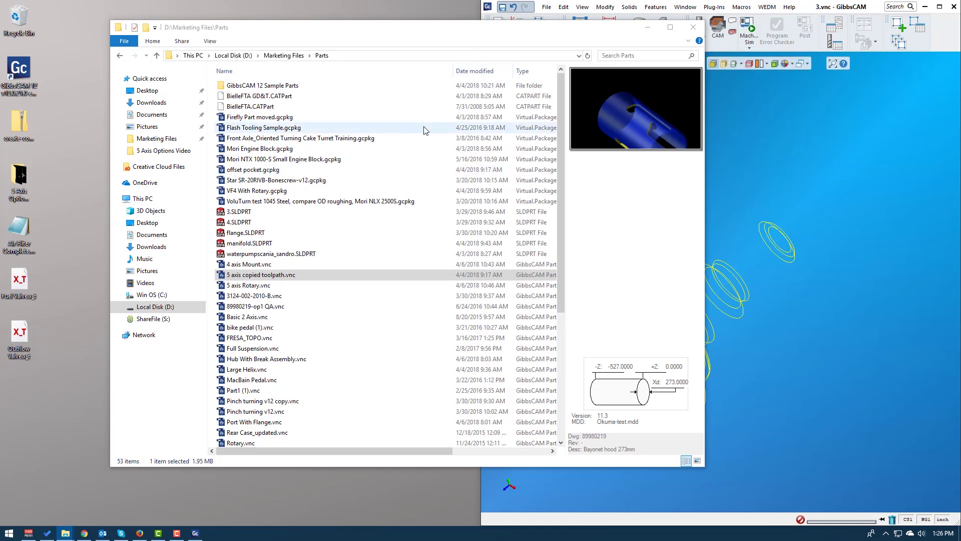
click(524, 71)
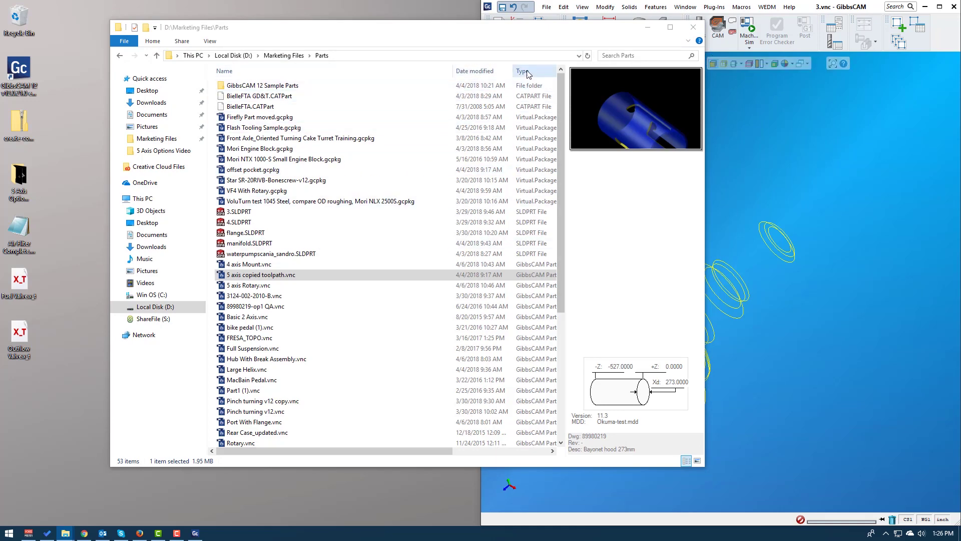
click(488, 75)
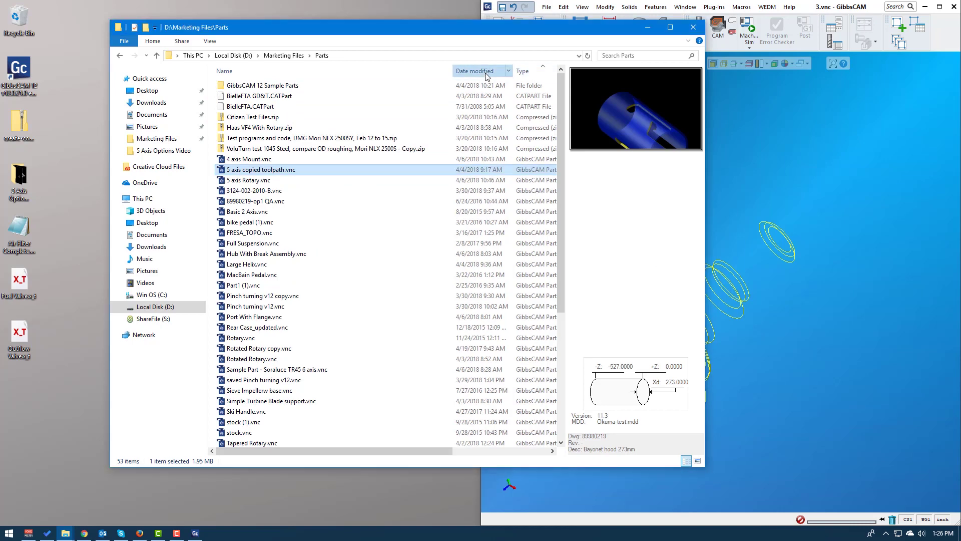
click(418, 78)
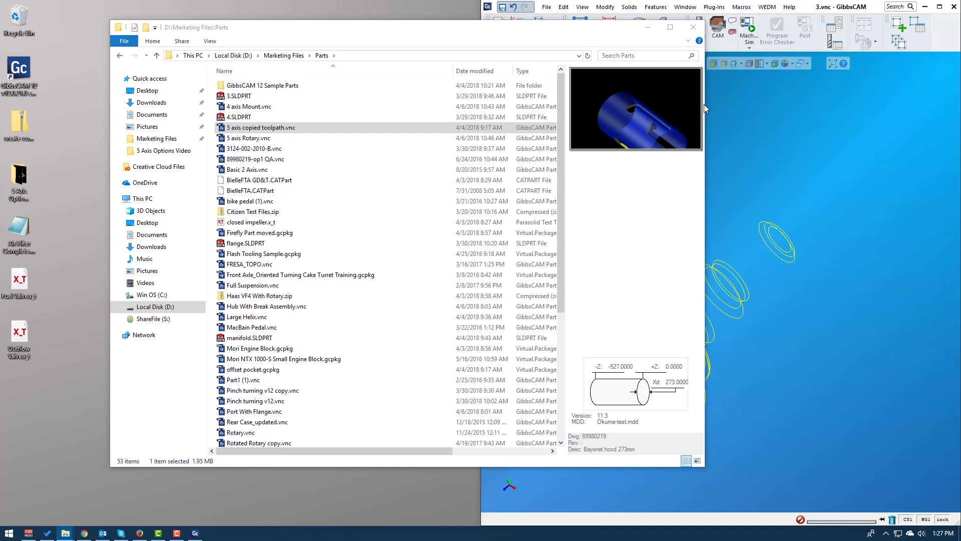
- Widen Explorer and add the File extension column through the Choose Details list
drag(705, 104, 906, 104)
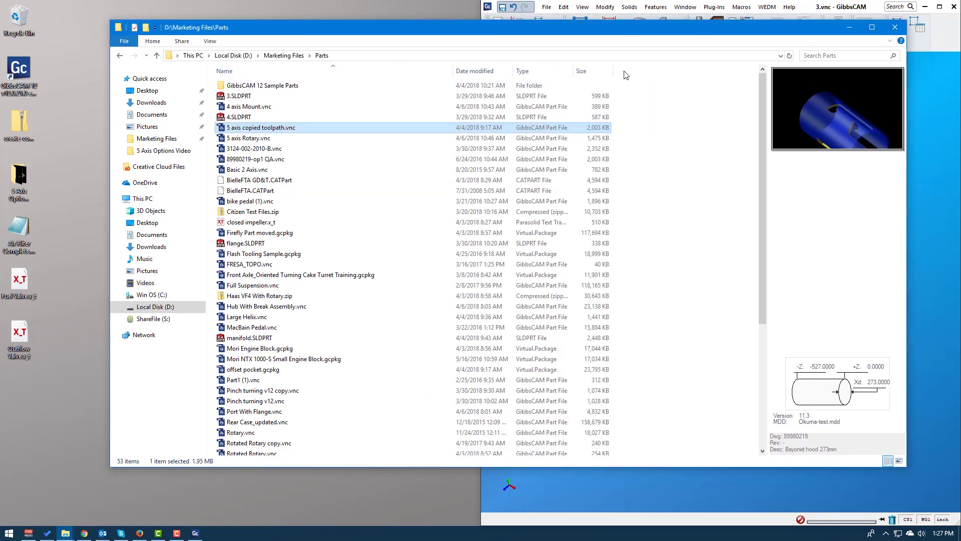
right_click(625, 75)
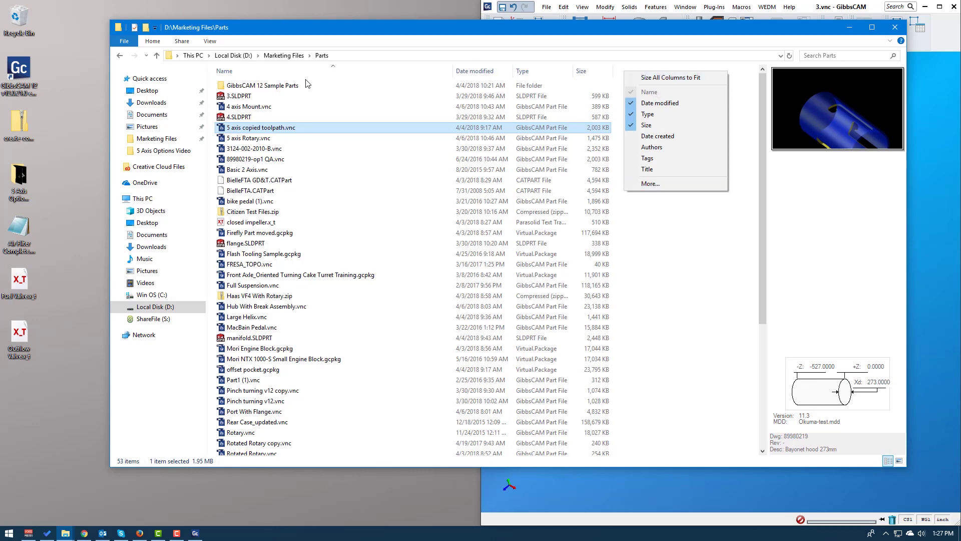
click(651, 184)
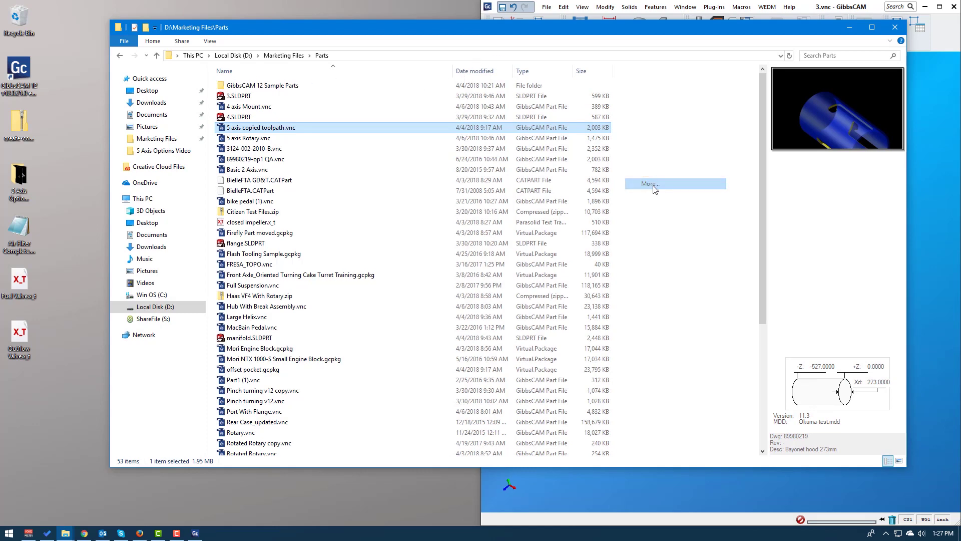
drag(512, 210, 519, 250)
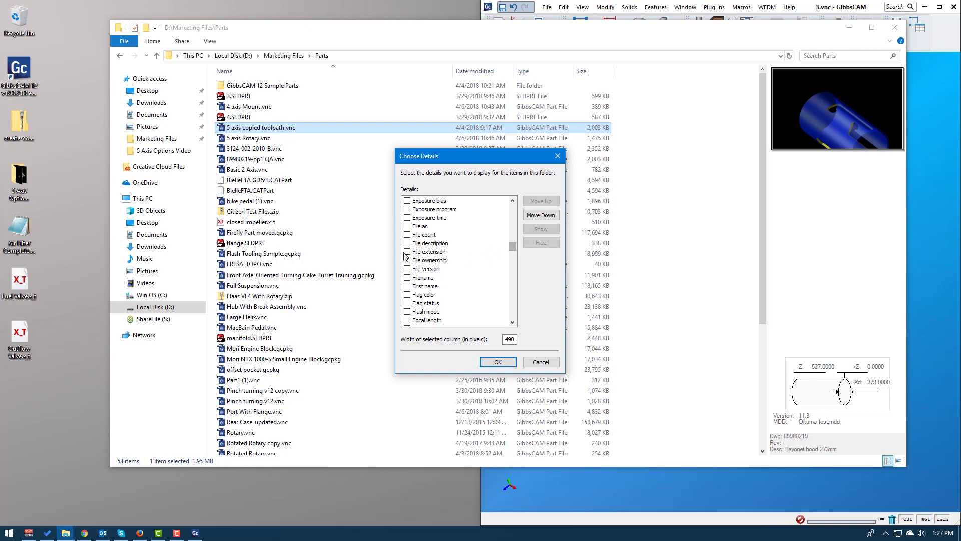
click(498, 362)
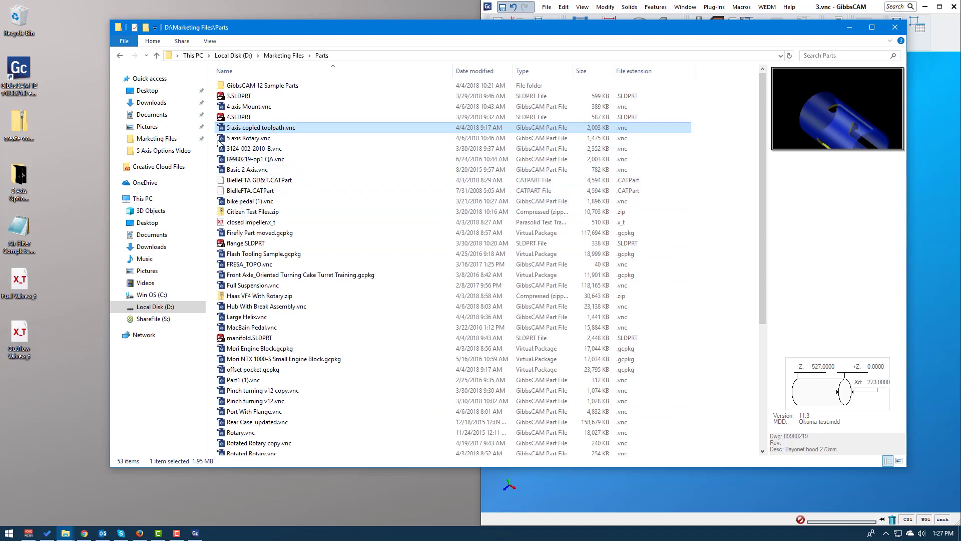
scroll(383, 362, down, 2)
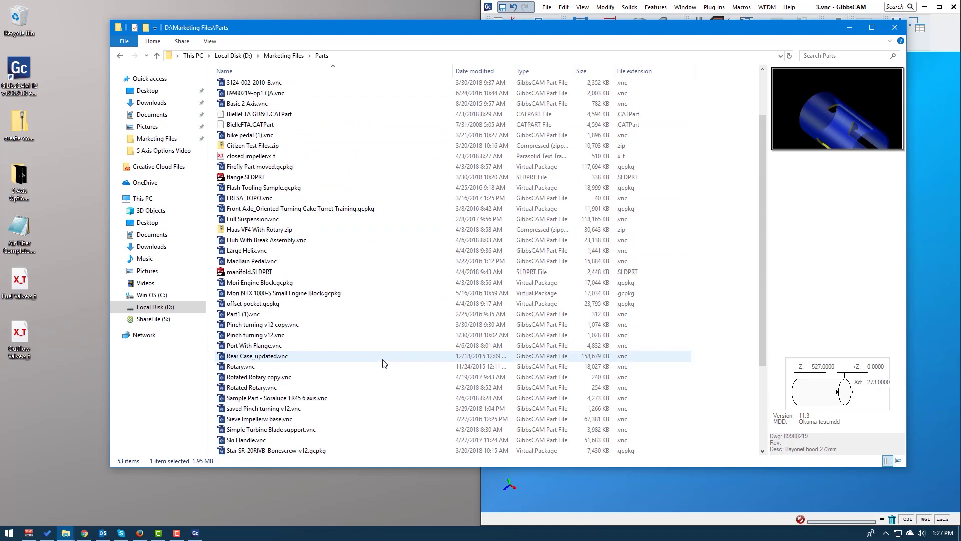
- Sort the Parts list by File extension, then reverse it so .zip files come first
scroll(383, 363, up, 2)
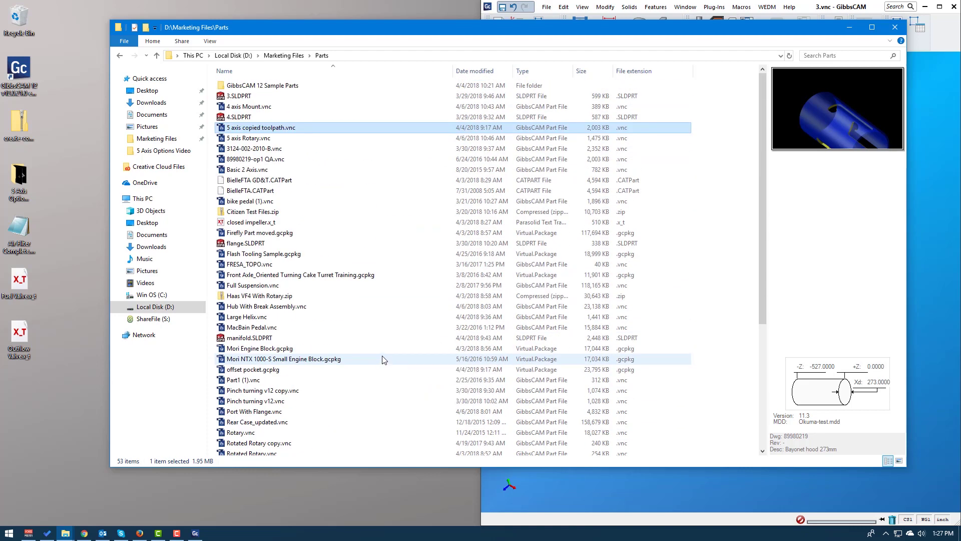
click(642, 70)
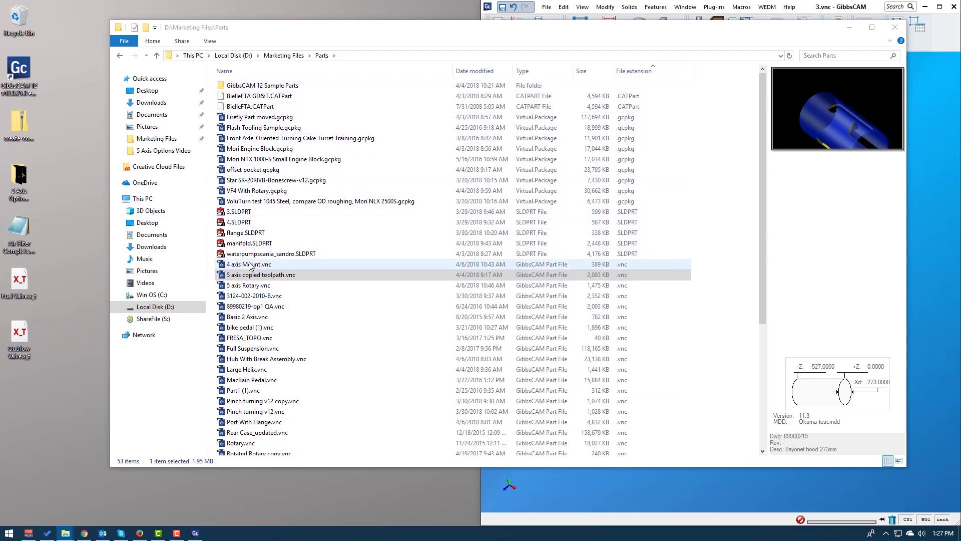
scroll(550, 285, down, 6)
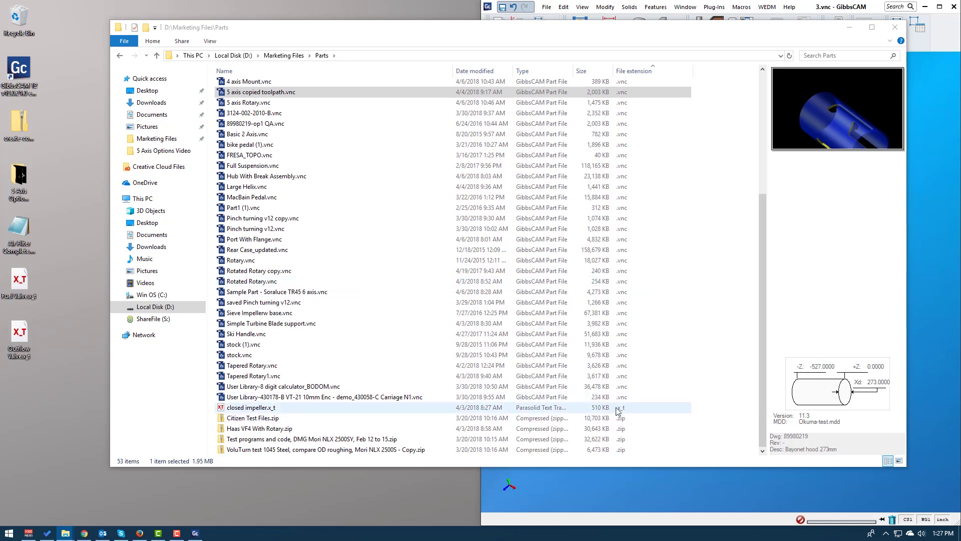
scroll(661, 301, up, 6)
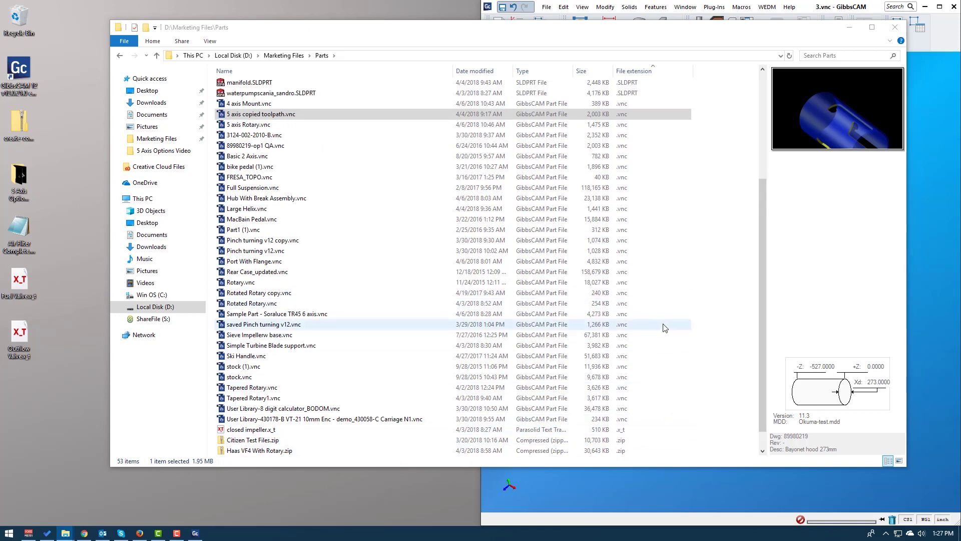
click(645, 71)
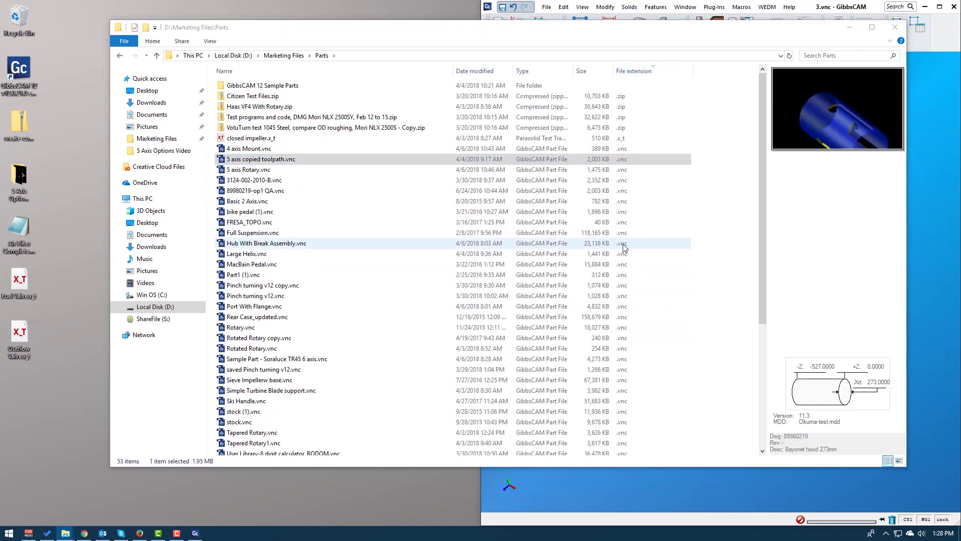
scroll(629, 320, down, 6)
scroll(626, 319, up, 6)
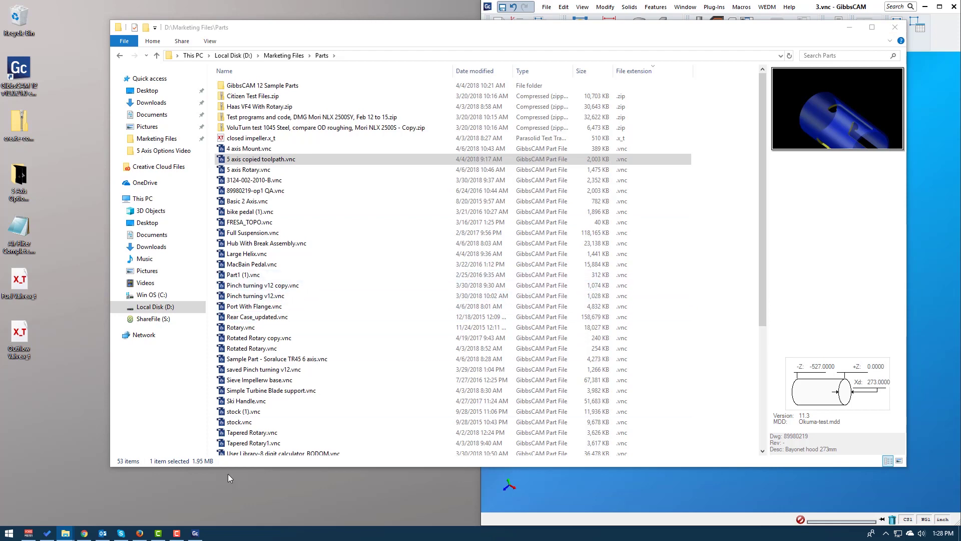
- Cycle Camtasia, Chrome, and the Parts and JM Videos Explorer windows to the front
click(158, 534)
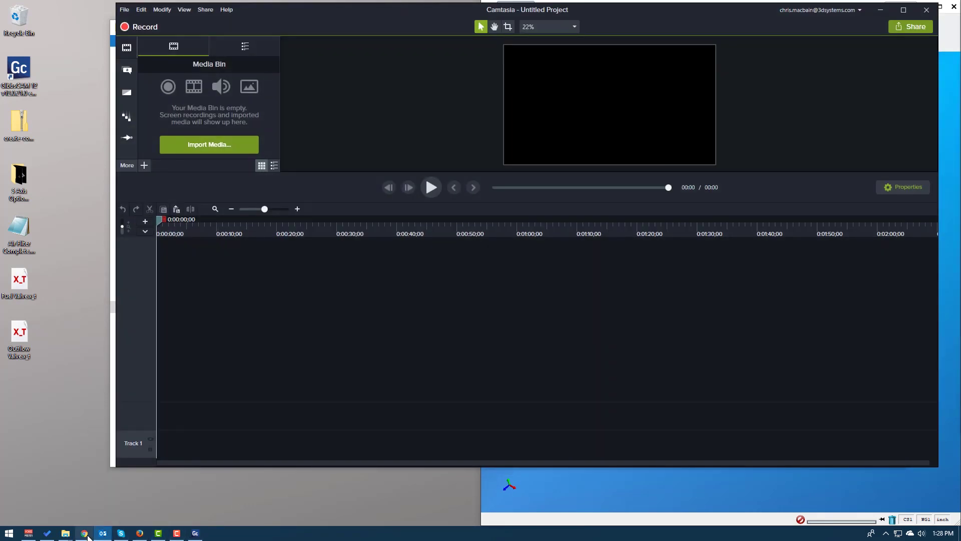
click(84, 533)
mouse_move(65, 533)
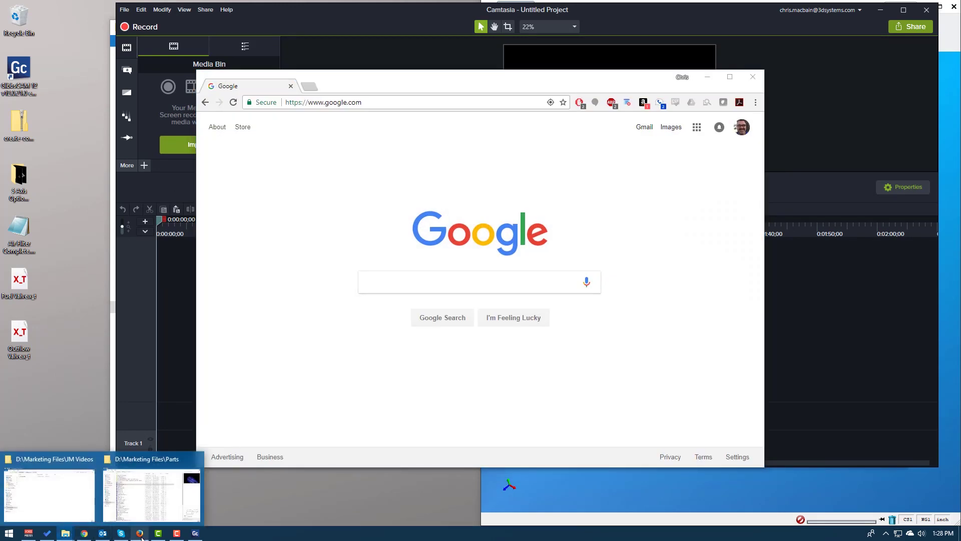
click(148, 458)
click(47, 496)
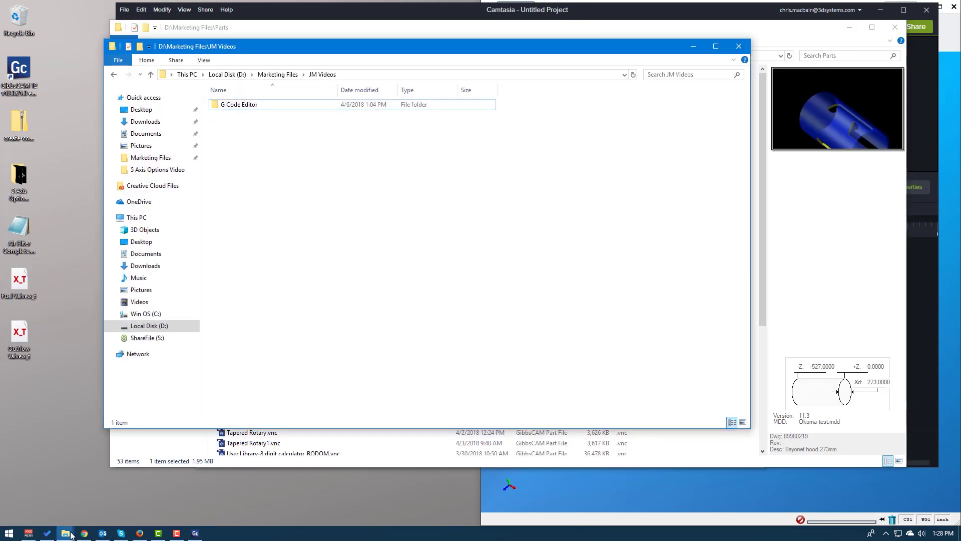
click(149, 495)
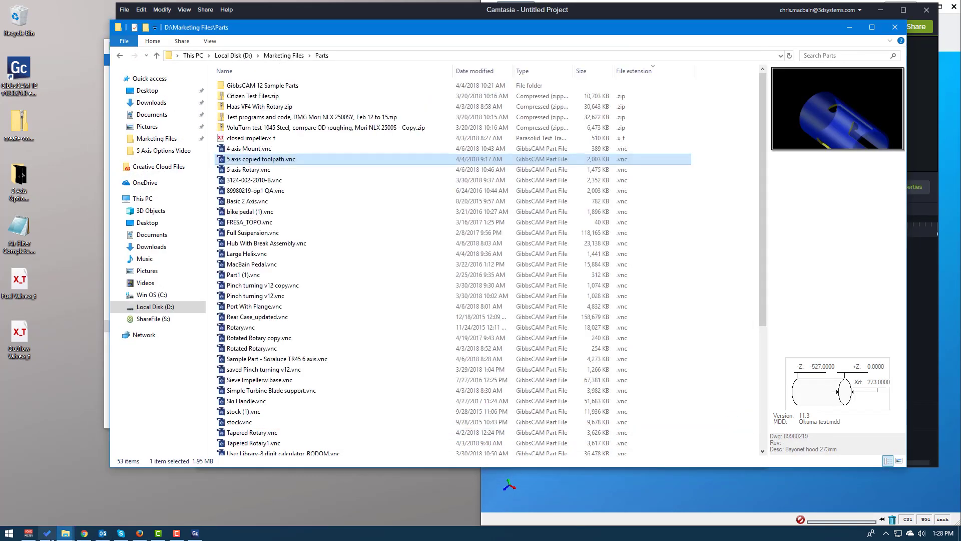
- Bring GibbsCAM forward, restore Camtasia from full screen, then return GibbsCAM in front
click(47, 533)
click(568, 476)
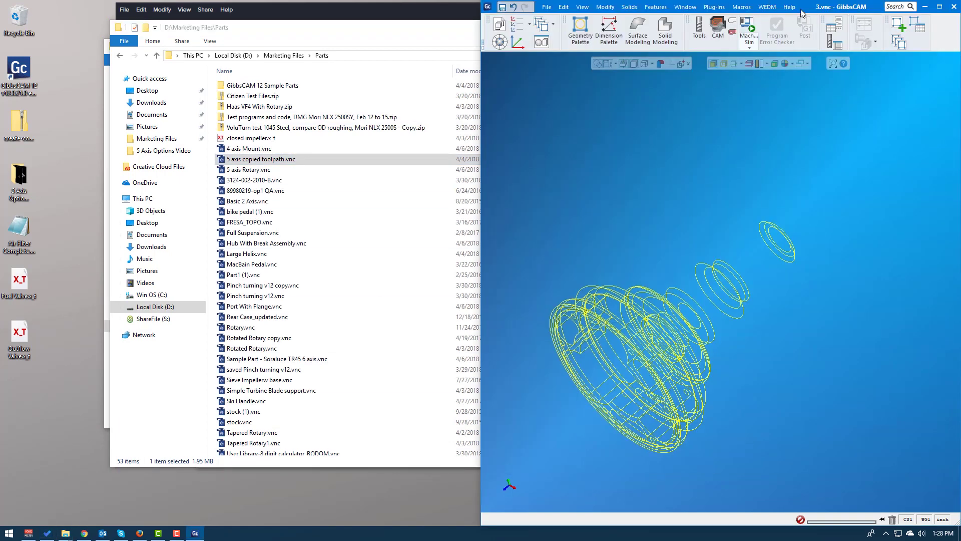
double_click(389, 7)
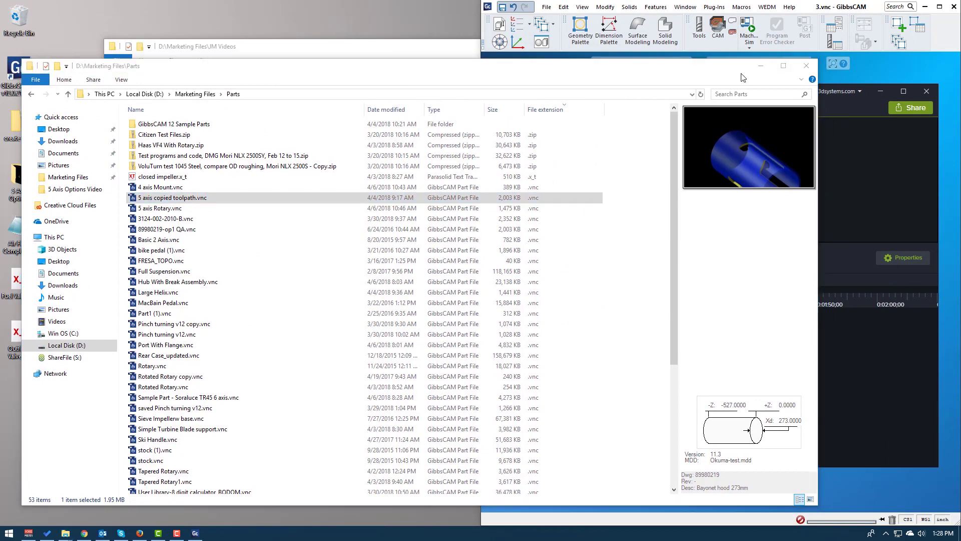
click(829, 40)
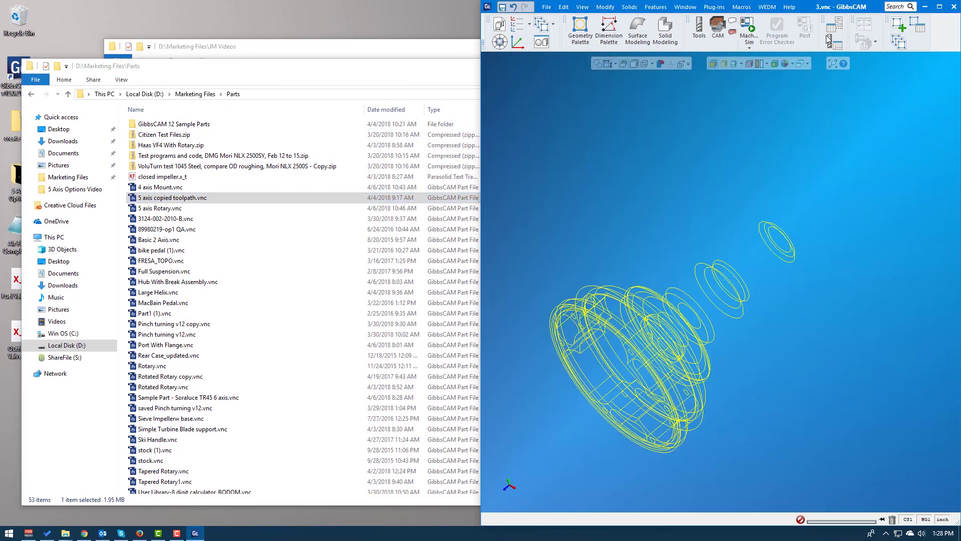
- Unsnap GibbsCAM from half-screen, maximize it, then restore it to a floating window
drag(808, 5, 633, 82)
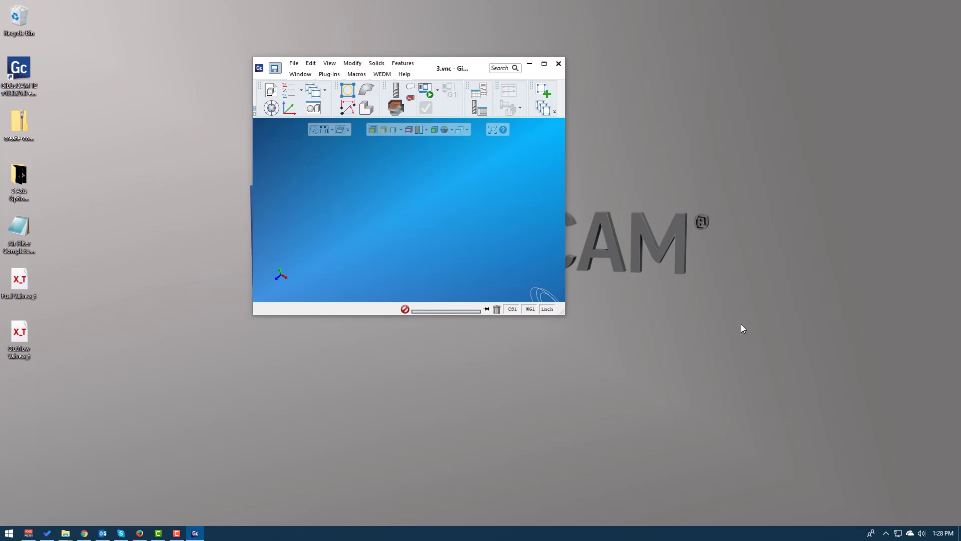
click(544, 65)
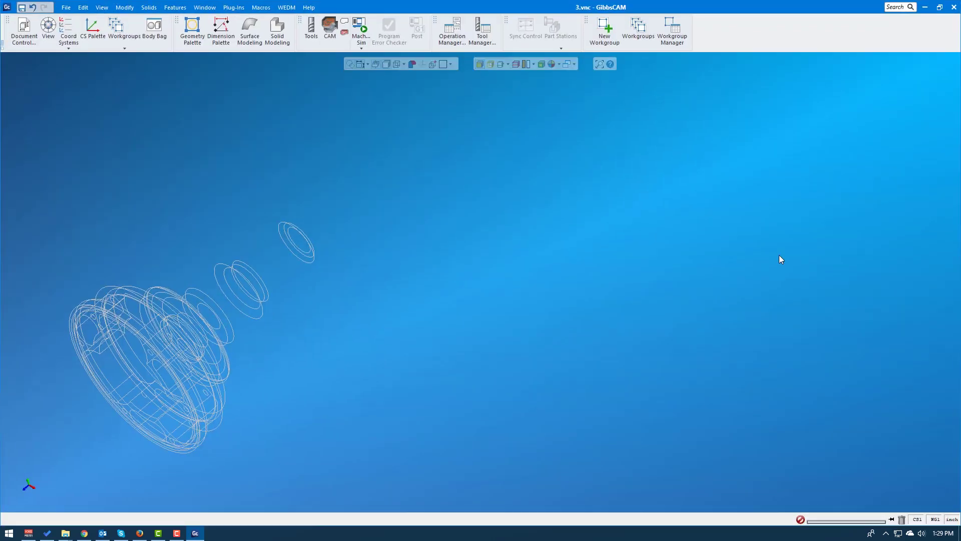
click(939, 7)
- Shake the windows to restore, then minimize all but Parts; minimize Parts and maximize GibbsCAM
drag(436, 64, 672, 109)
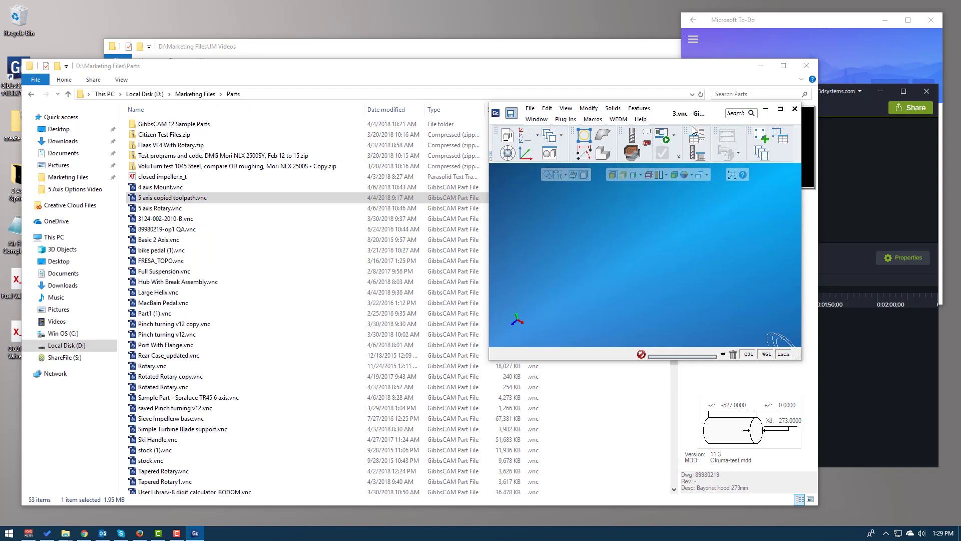
click(332, 68)
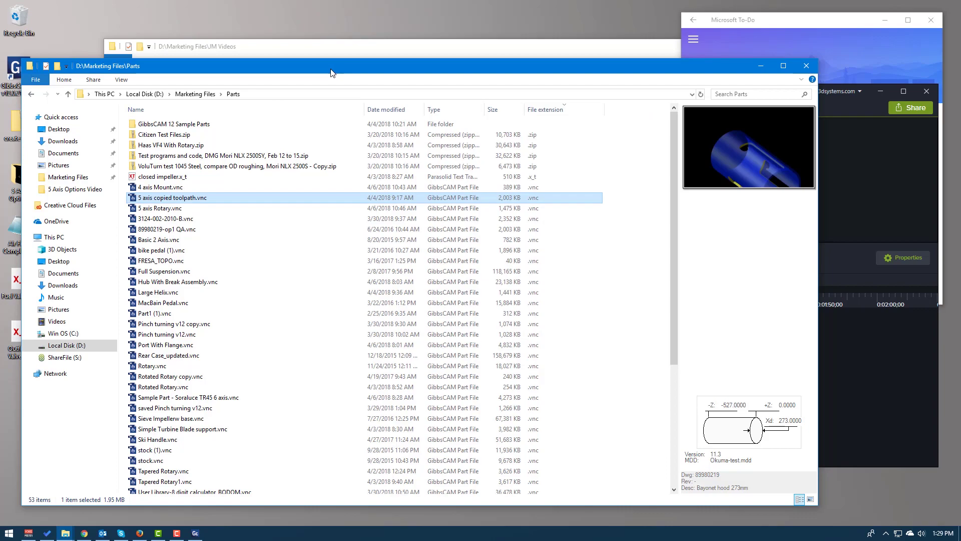
drag(330, 73, 403, 27)
drag(527, 20, 522, 73)
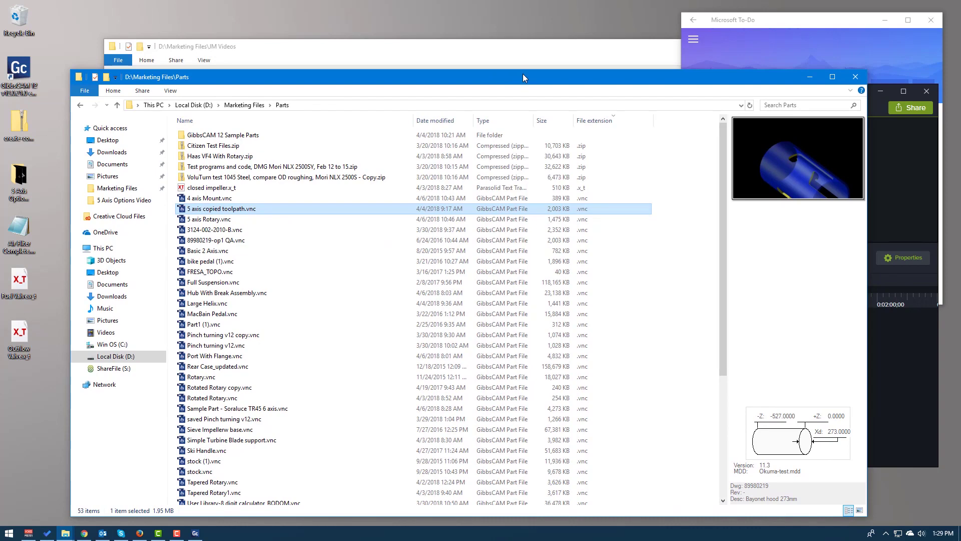
click(809, 77)
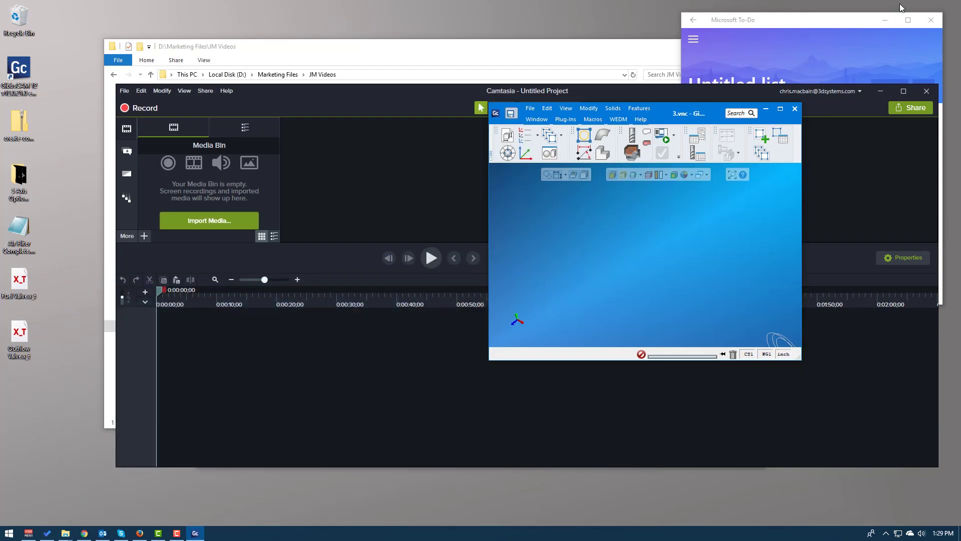
double_click(657, 106)
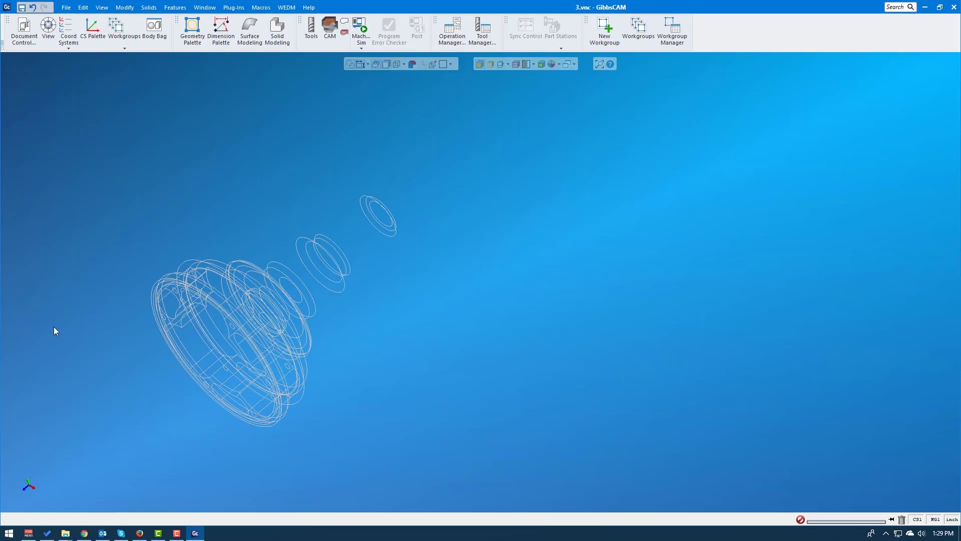
- Open the File panel and pin the Mori NTX 1000-5 Small Engine Block package
scroll(55, 330, up, 3)
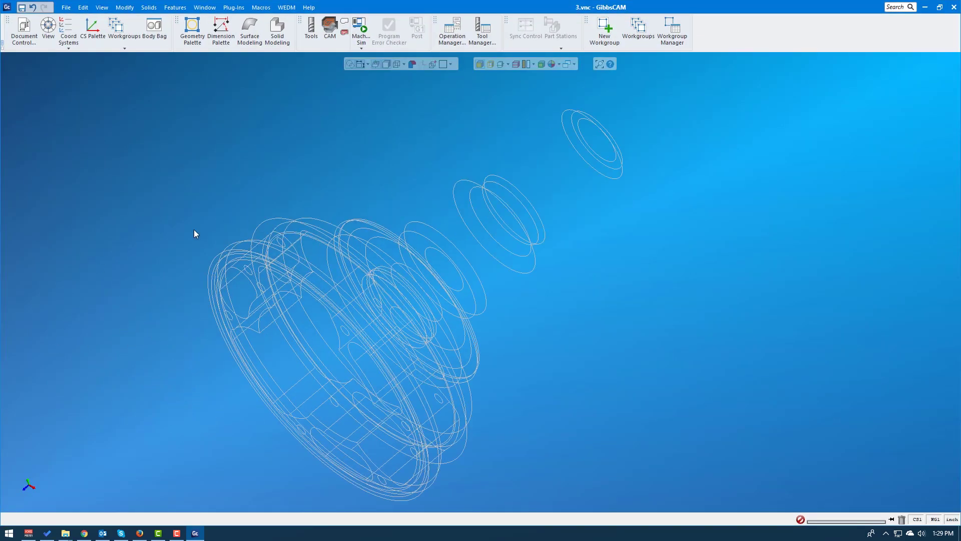
click(66, 8)
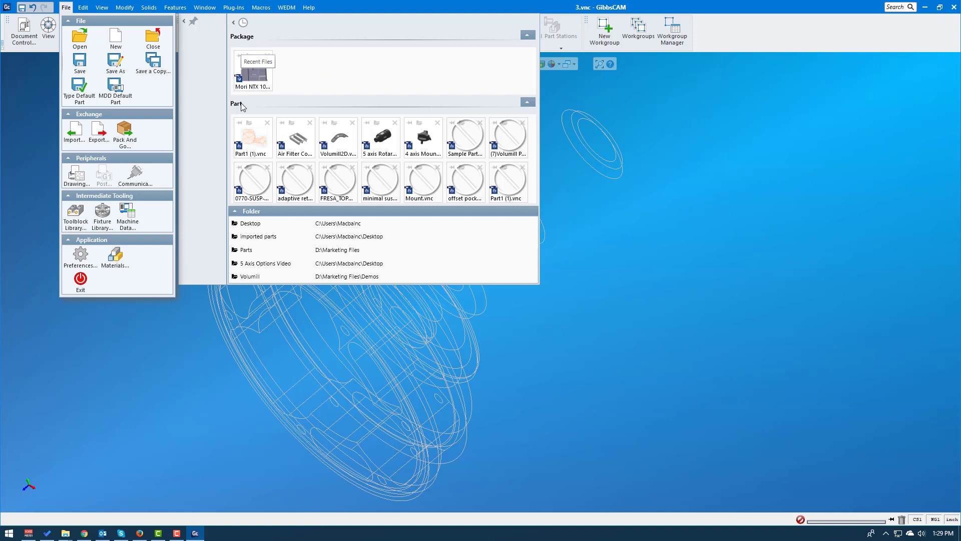
mouse_move(344, 141)
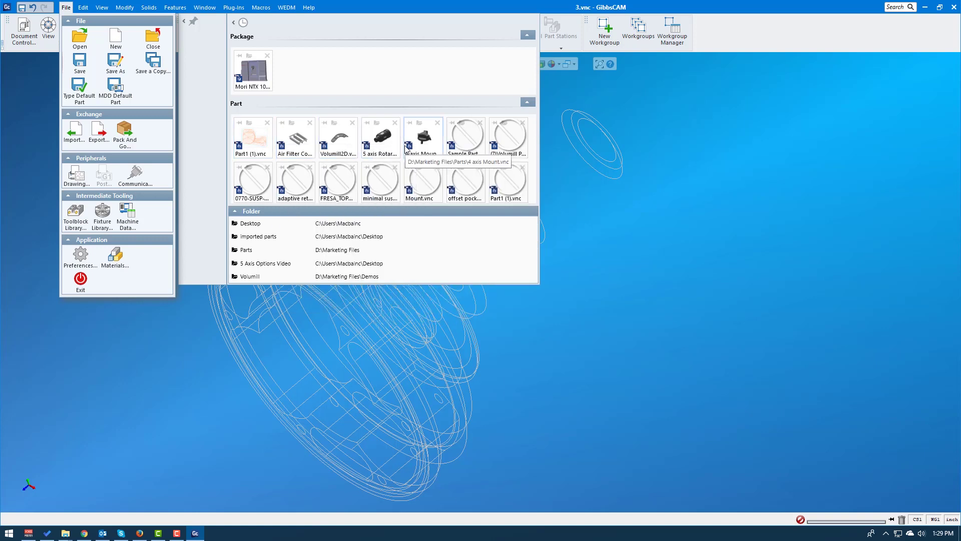
mouse_move(423, 149)
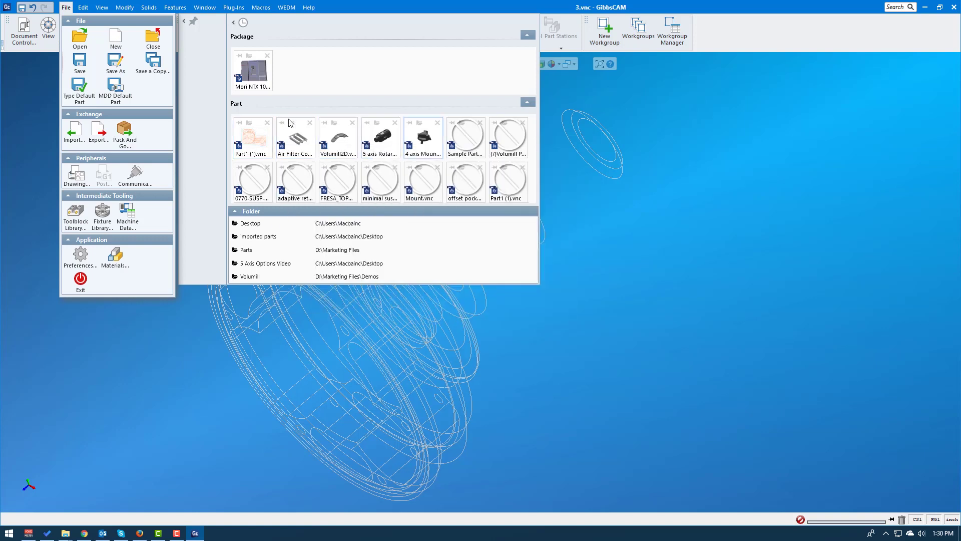
mouse_move(257, 76)
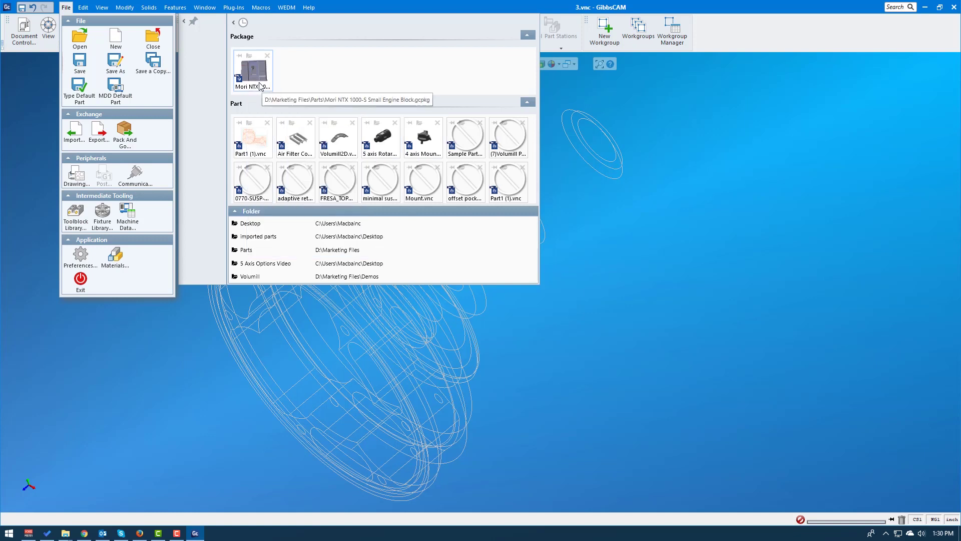
click(240, 58)
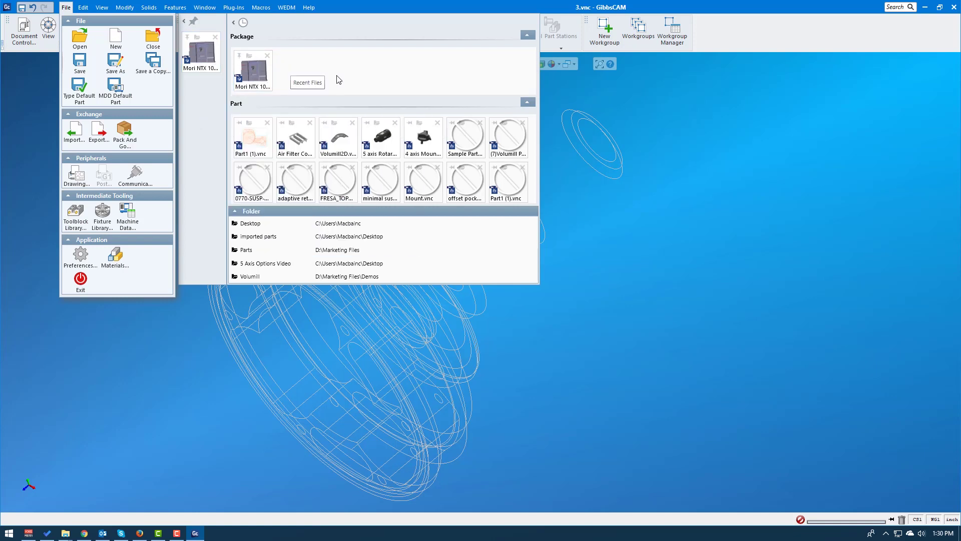
mouse_move(237, 69)
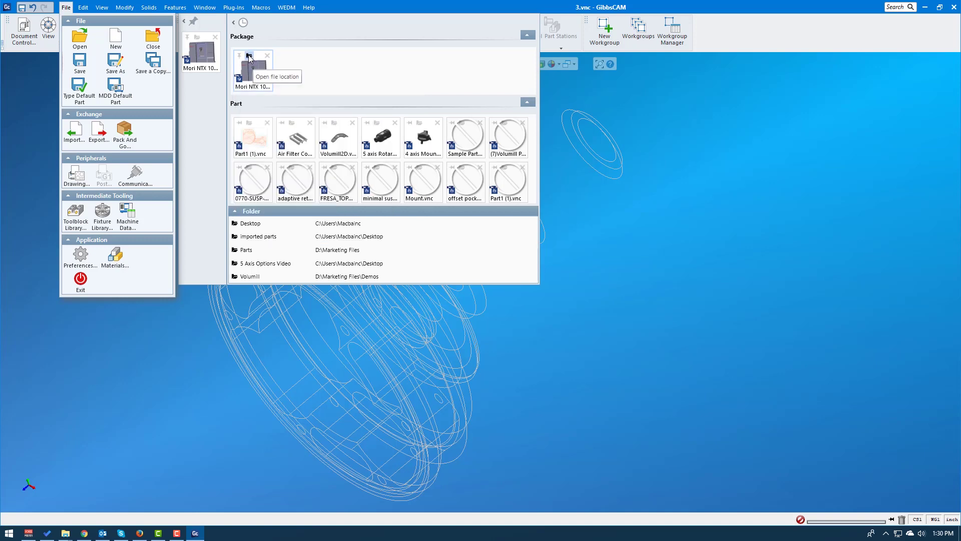
- Open the Mori NTX package's file location, close it, and reopen the File panel
click(249, 56)
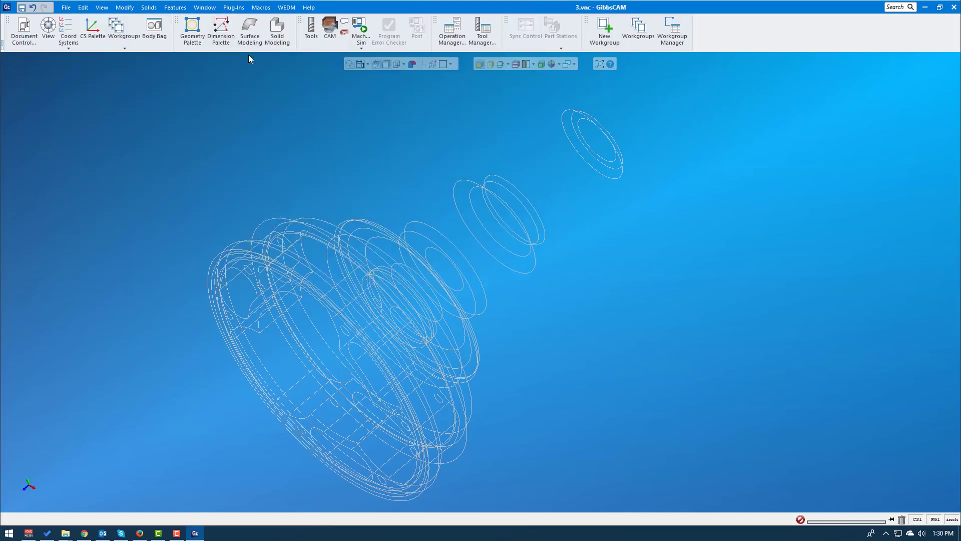
scroll(269, 230, down, 3)
scroll(270, 220, up, 3)
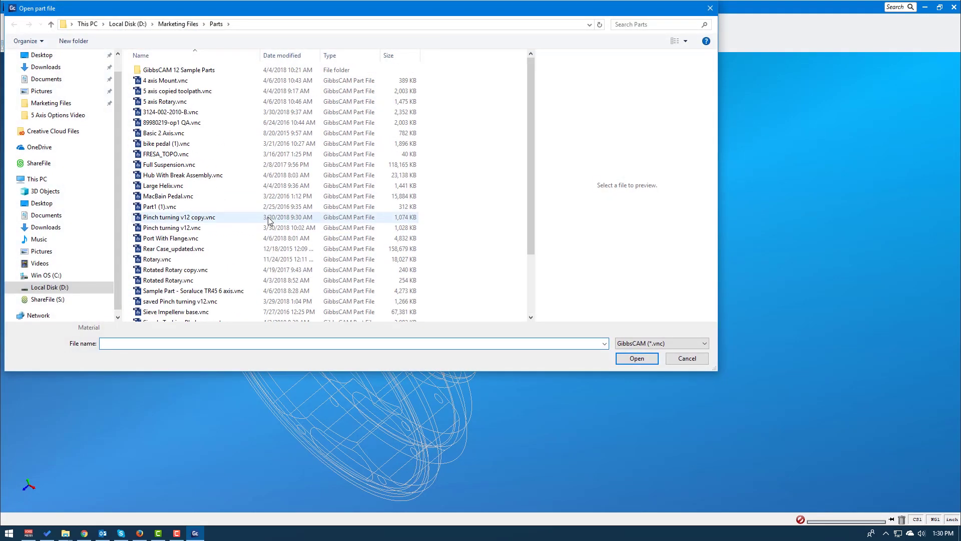
click(709, 8)
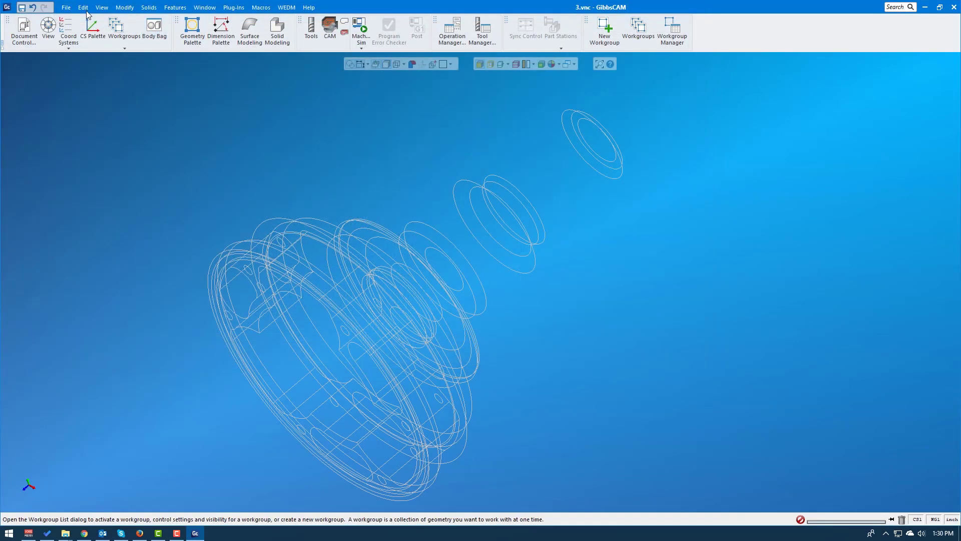
click(66, 8)
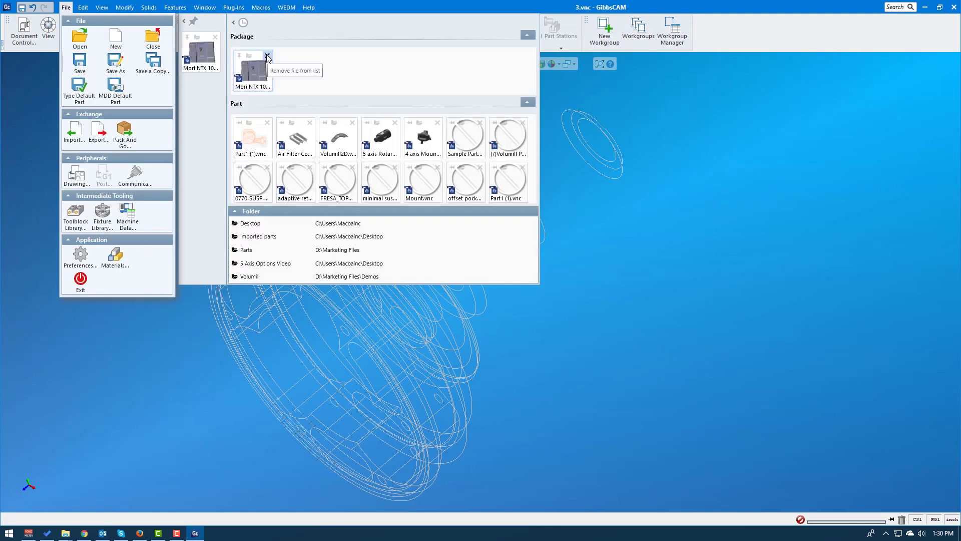
- Remove four parts, including Mount.vnc and Part1 (1).vnc, from the recent parts list
click(395, 168)
click(395, 168)
click(395, 169)
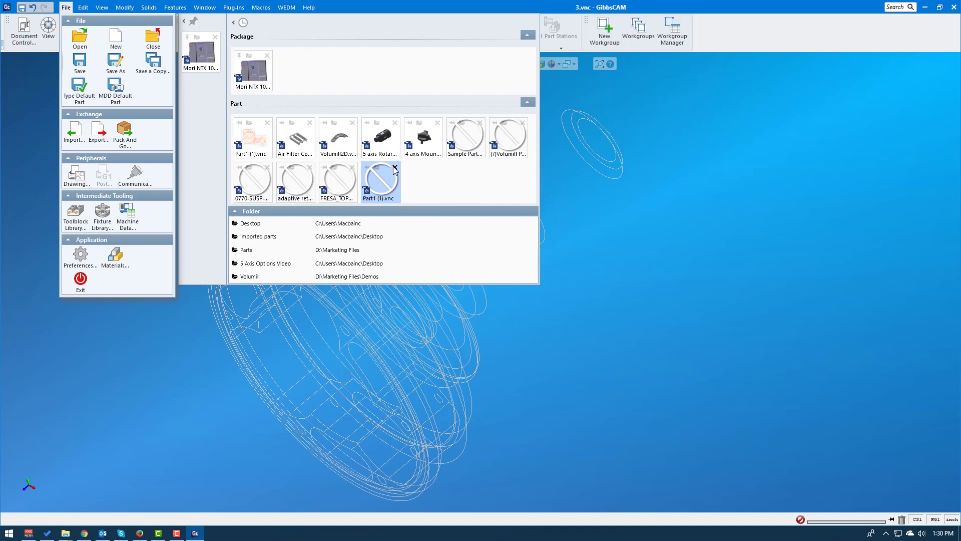
click(395, 168)
- Try a recent part without saving 3.vnc, browse the recent Parts folder, then return to the File panel
click(356, 169)
click(463, 278)
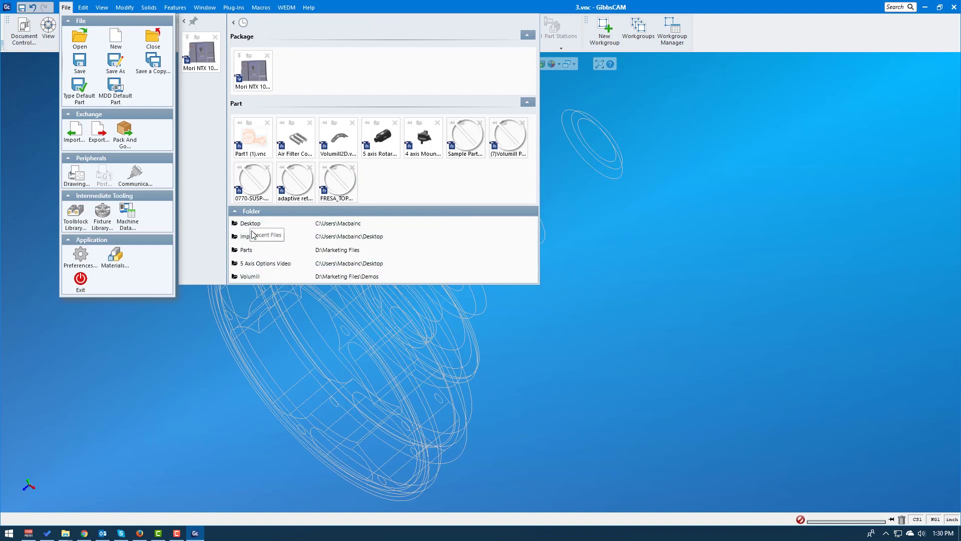
click(275, 251)
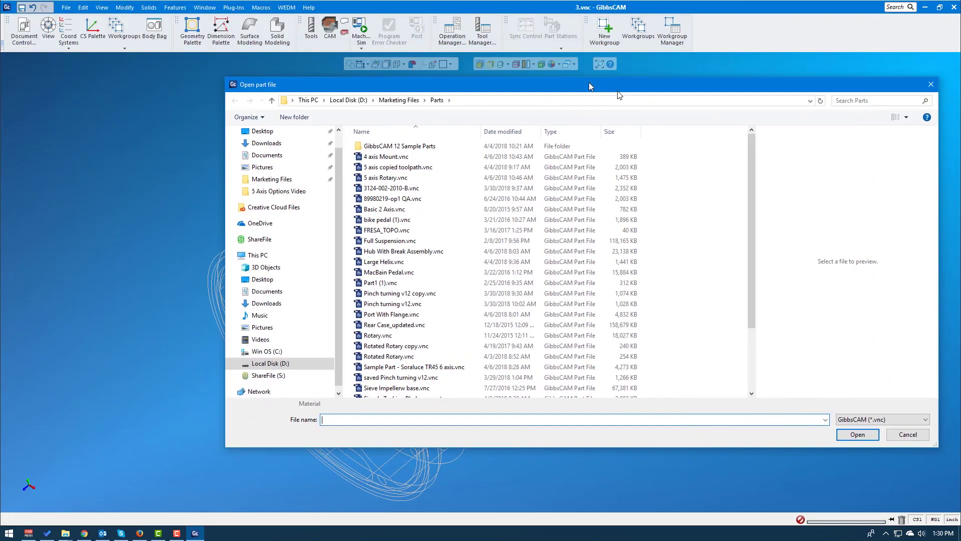
click(827, 72)
click(66, 7)
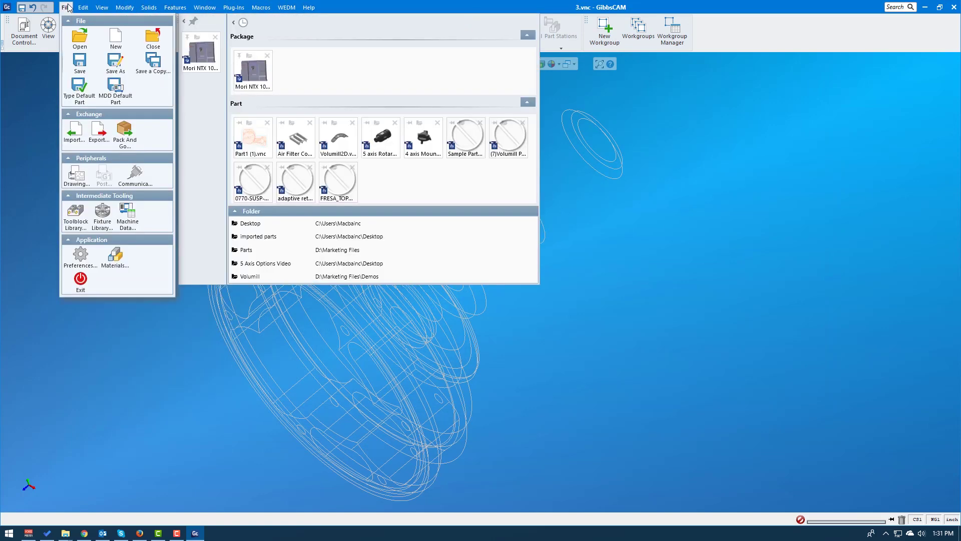
- Collapse Recent Files and Pinned files, expand both again, then close the File panel
click(233, 23)
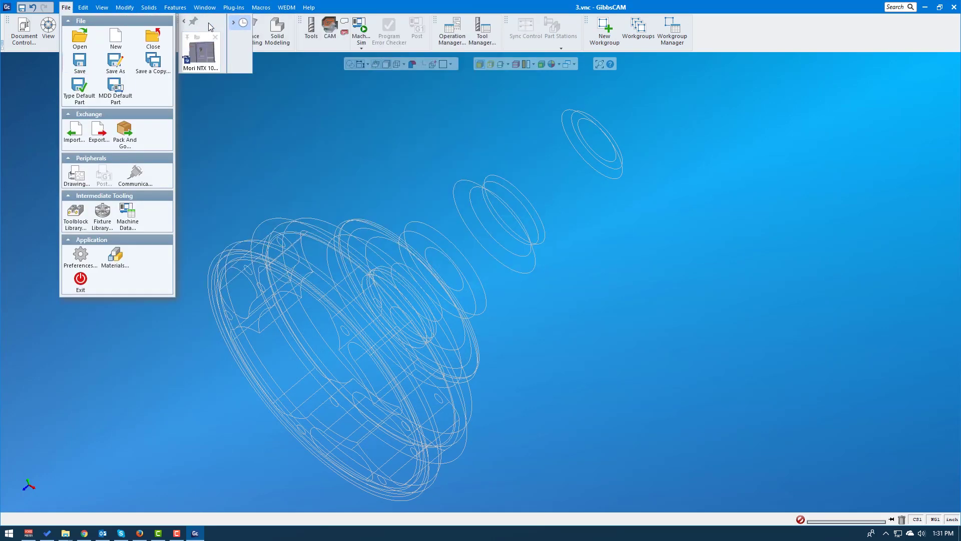
click(184, 22)
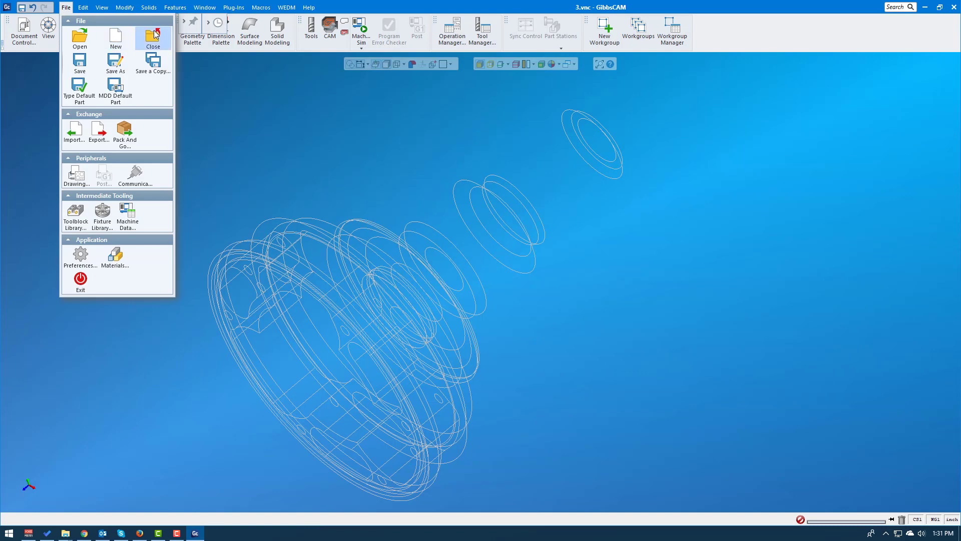
click(184, 23)
click(232, 24)
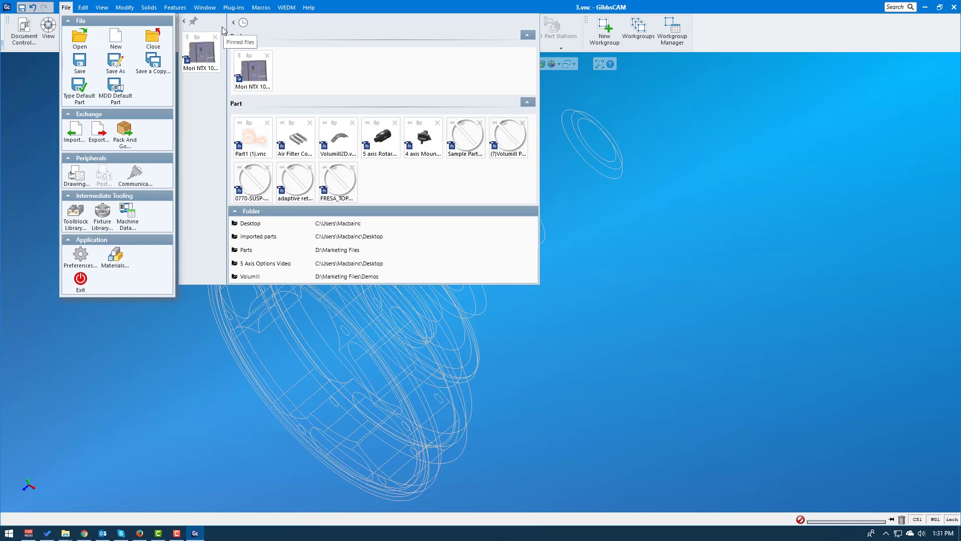
click(656, 189)
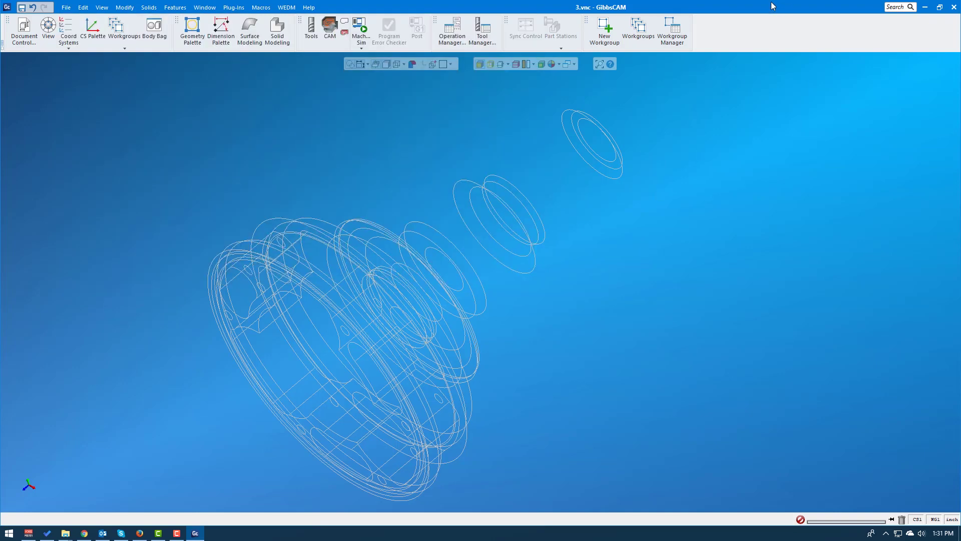
- Shrink GibbsCAM, start then cancel renaming Air Filter Complete.NCF, and view it in Notepad
drag(774, 6, 697, 75)
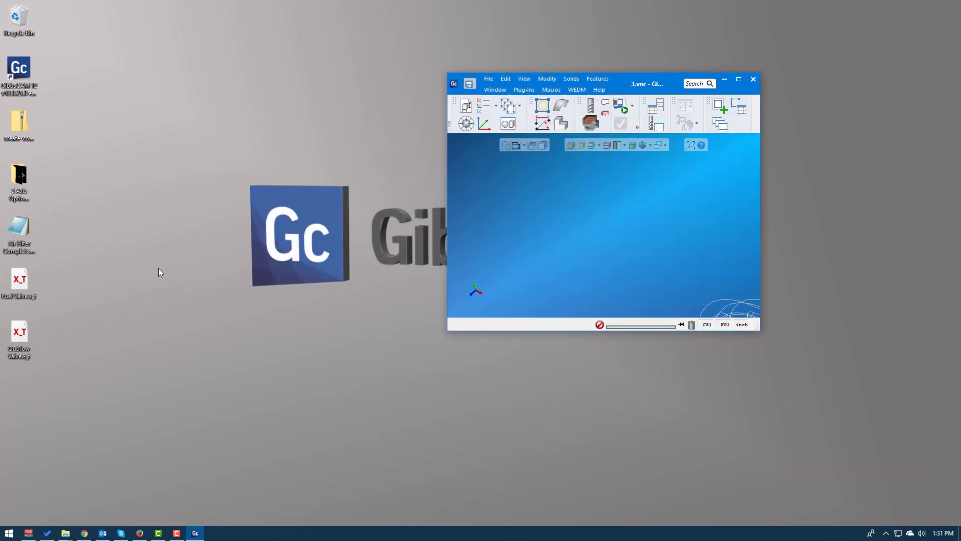
click(18, 249)
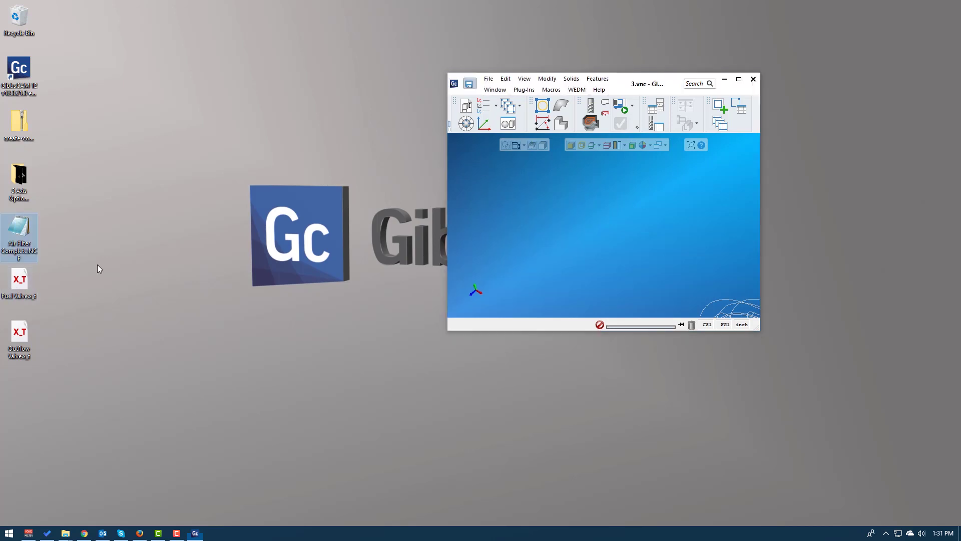
click(22, 246)
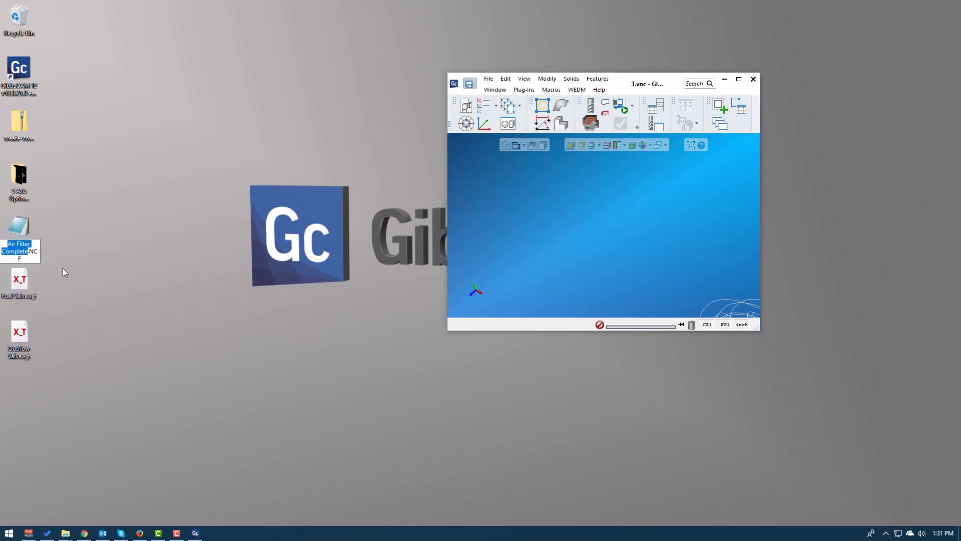
key(Escape)
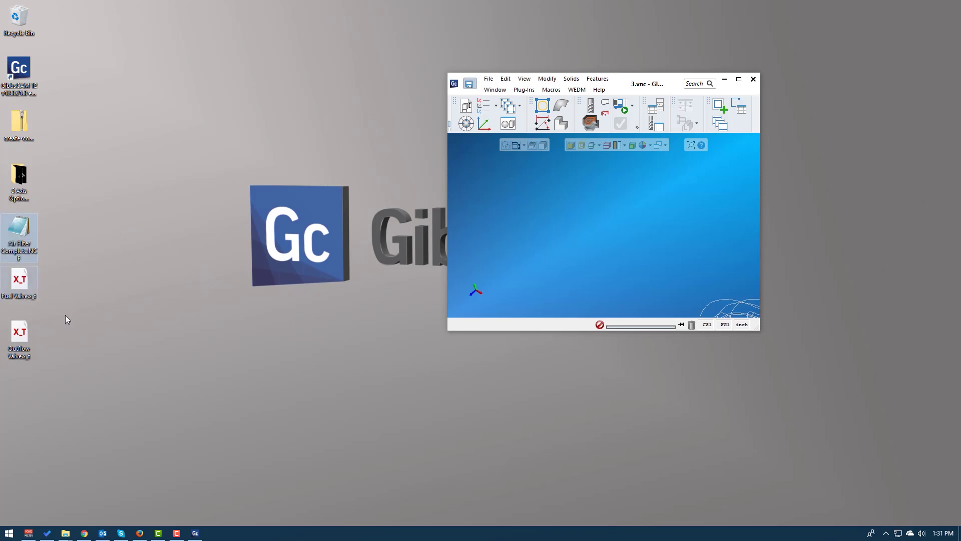
double_click(19, 229)
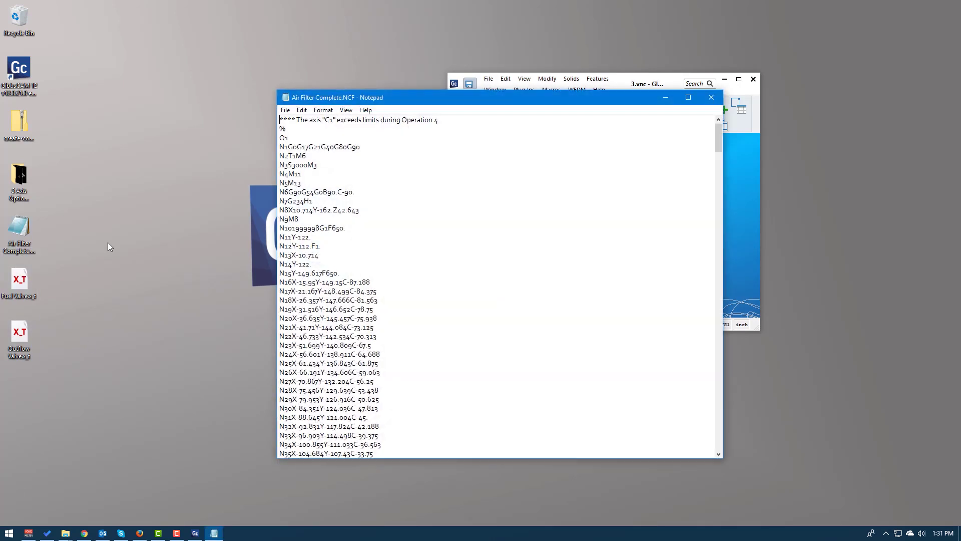
click(710, 97)
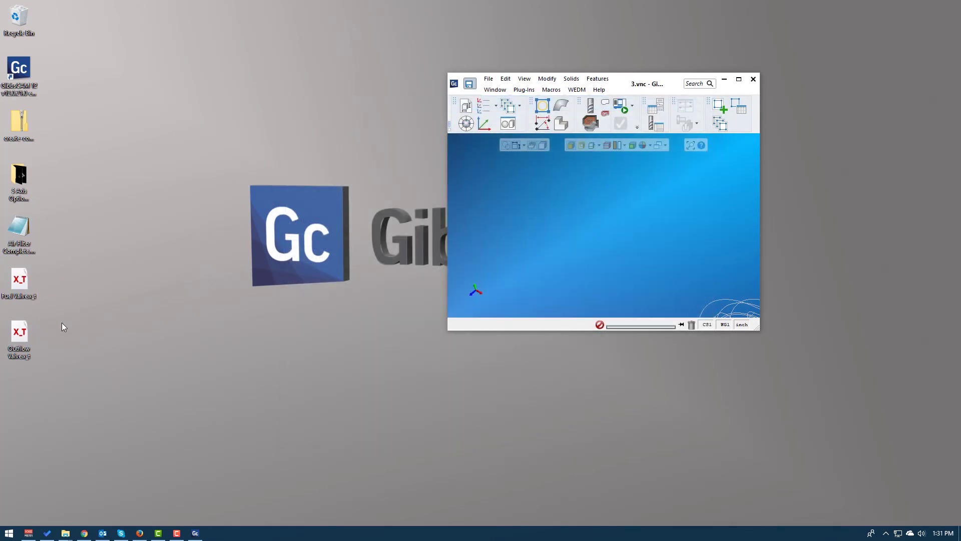
- Rename Air Filter Complete.NCF to post.NCF
click(23, 241)
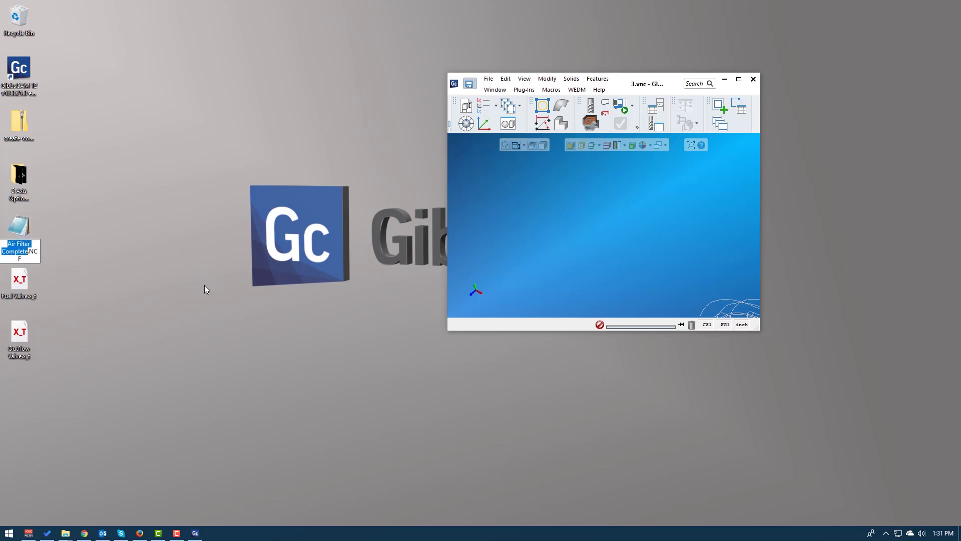
text(post)
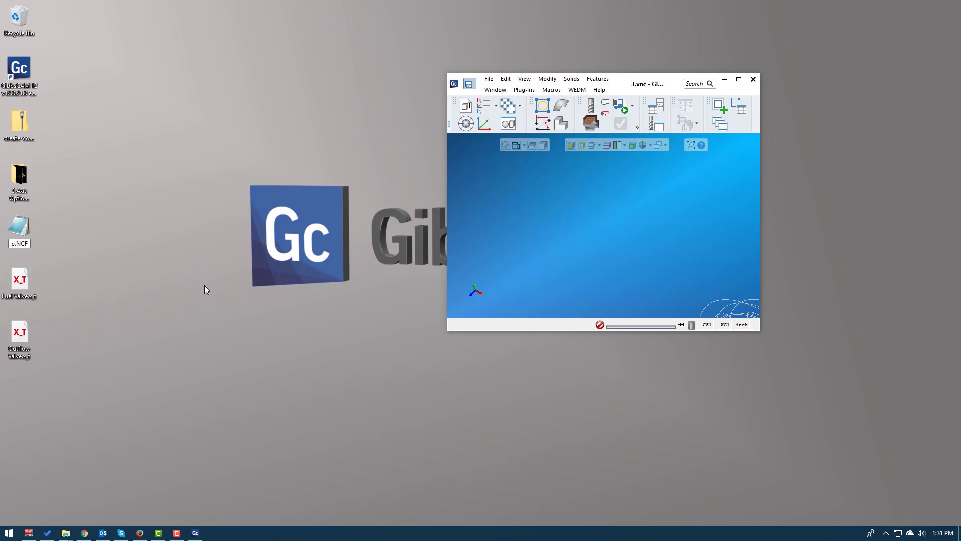
key(Return)
- Start renaming post.NCF from its right-click menu, then exit keeping the name post.NCF
right_click(28, 238)
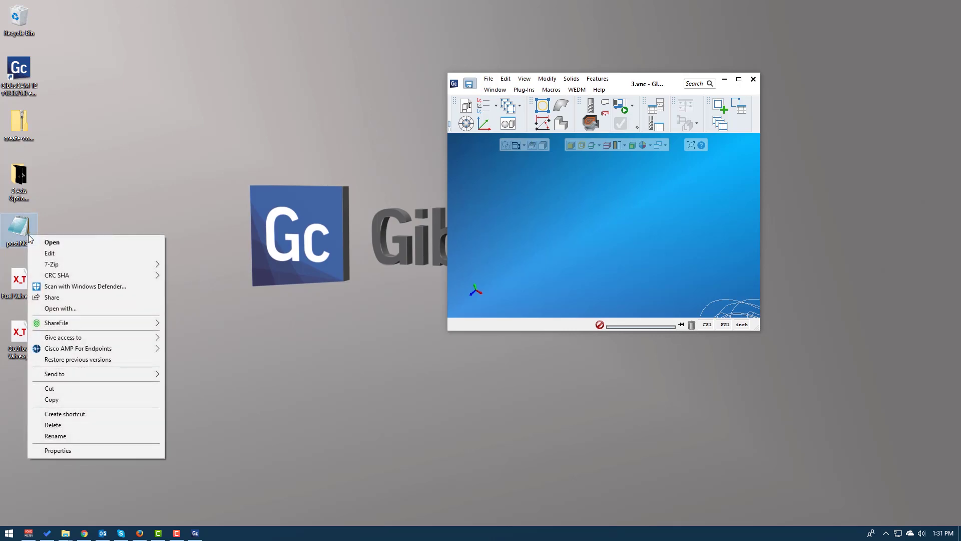
click(80, 436)
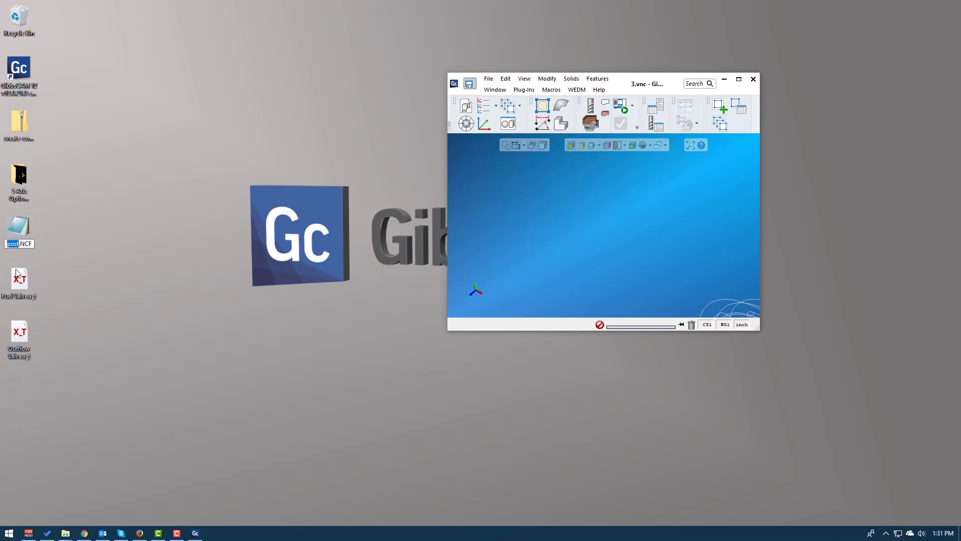
click(25, 232)
key(Return)
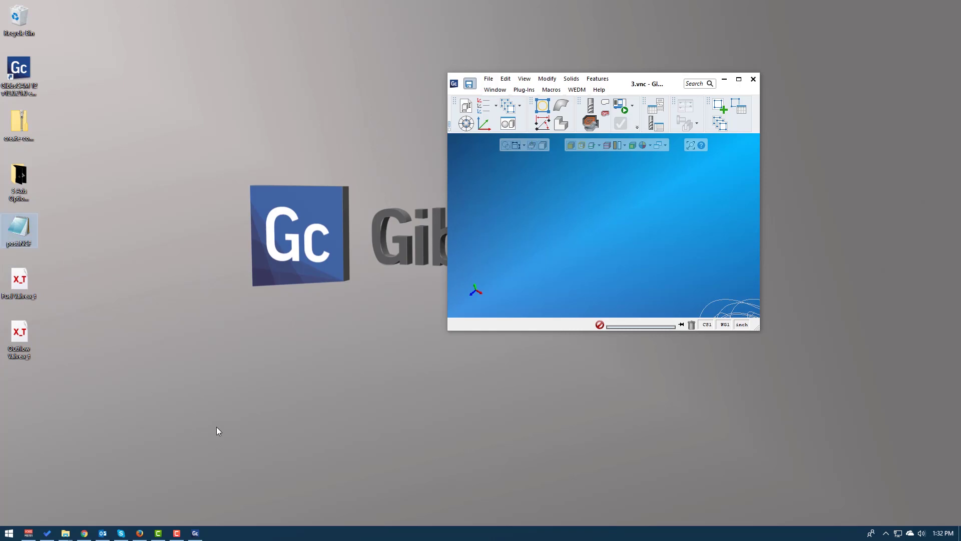